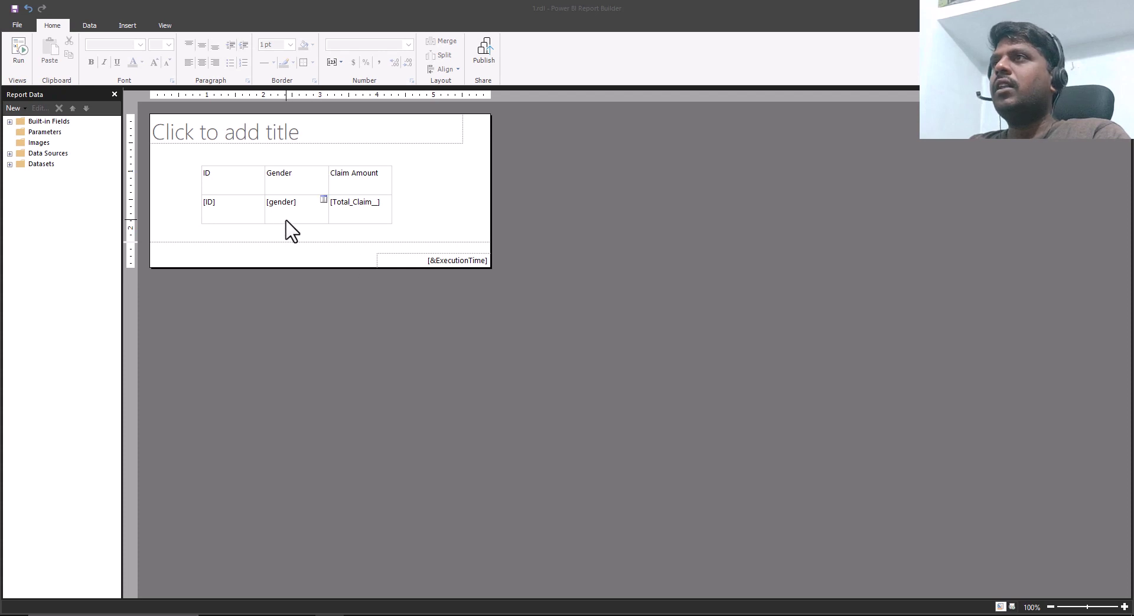
- Run the report and page through its rows in print layout
click(302, 183)
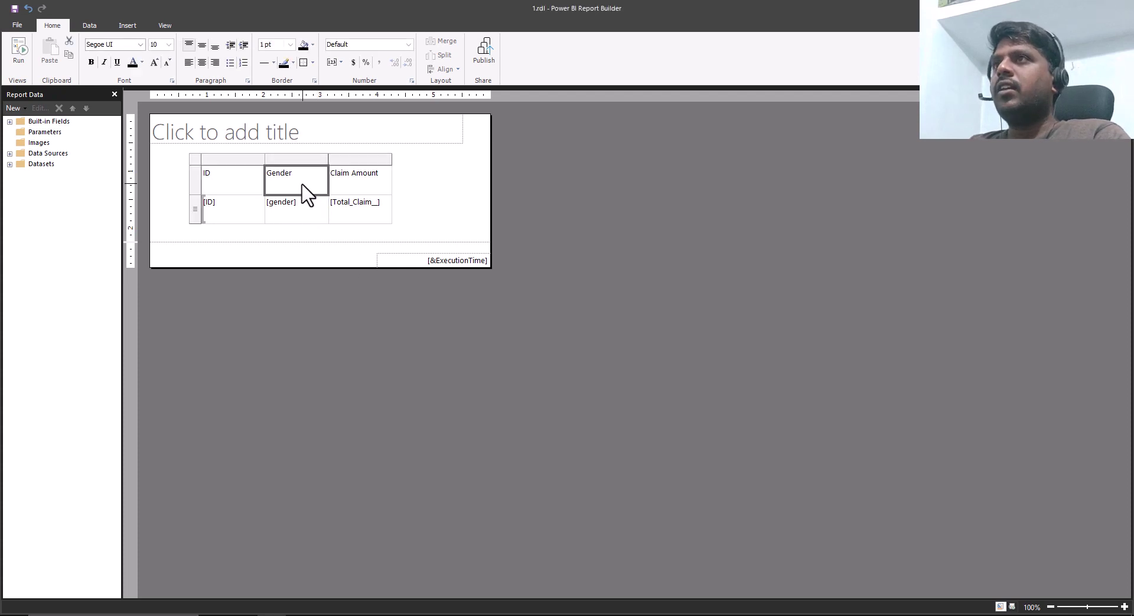
click(227, 186)
click(24, 63)
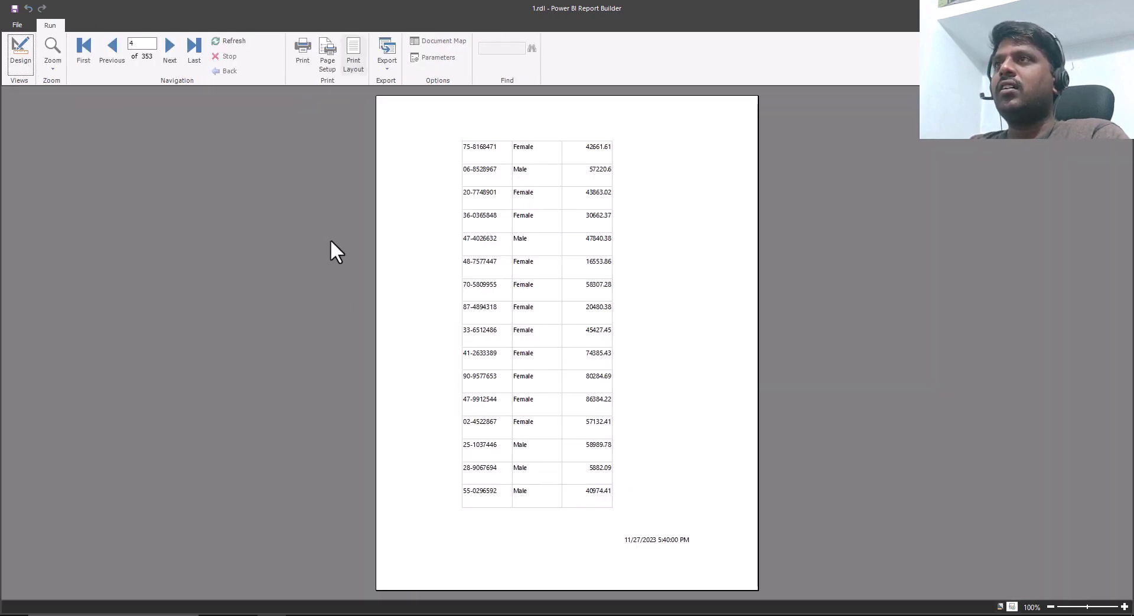
click(112, 47)
click(112, 47)
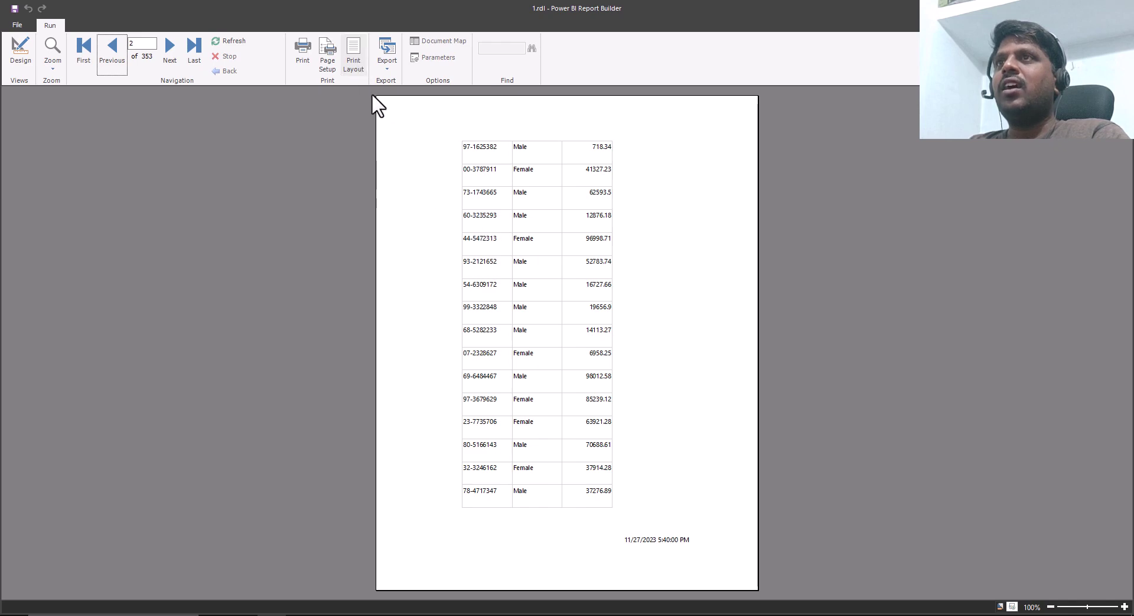
- Turn off print layout and look through the report's rows in the continuous preview
click(357, 56)
click(356, 57)
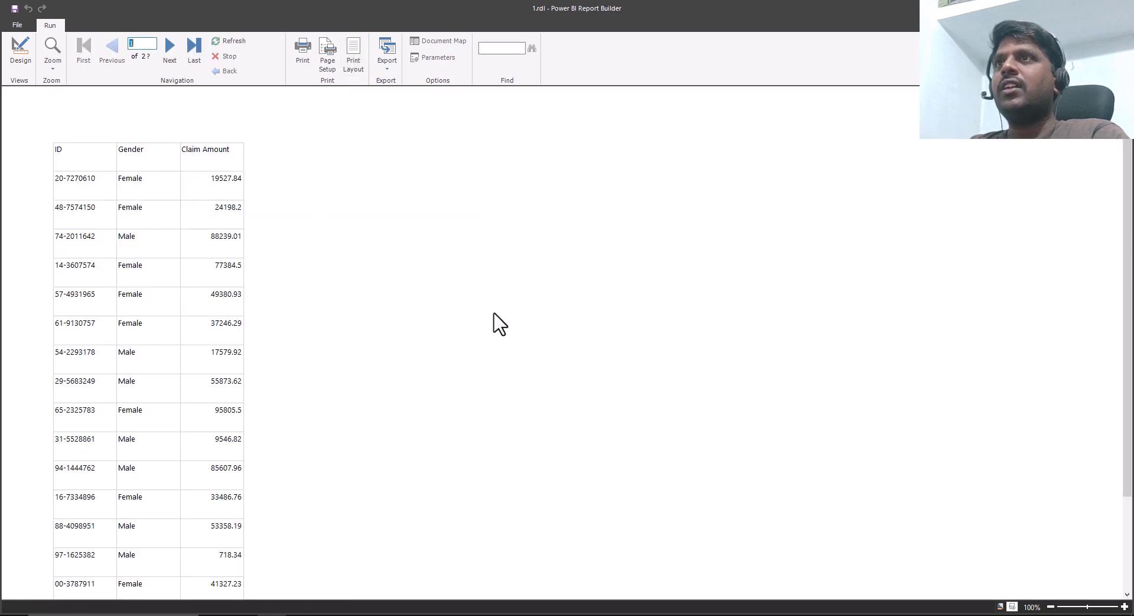
scroll(159, 189, down, 3)
scroll(190, 362, up, 4)
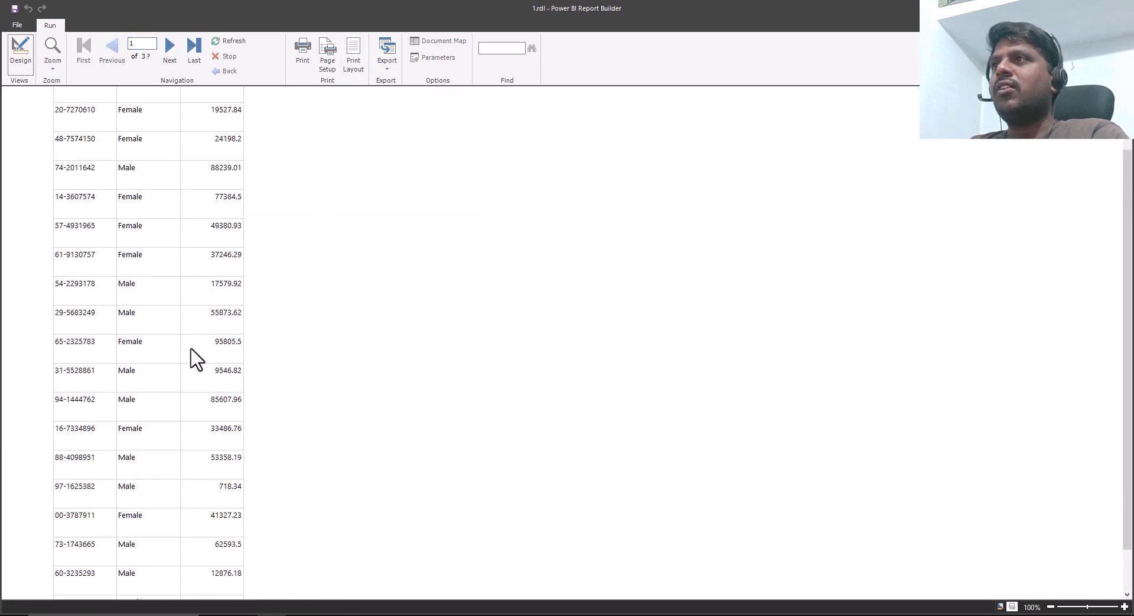
scroll(198, 363, down, 1)
scroll(203, 369, down, 3)
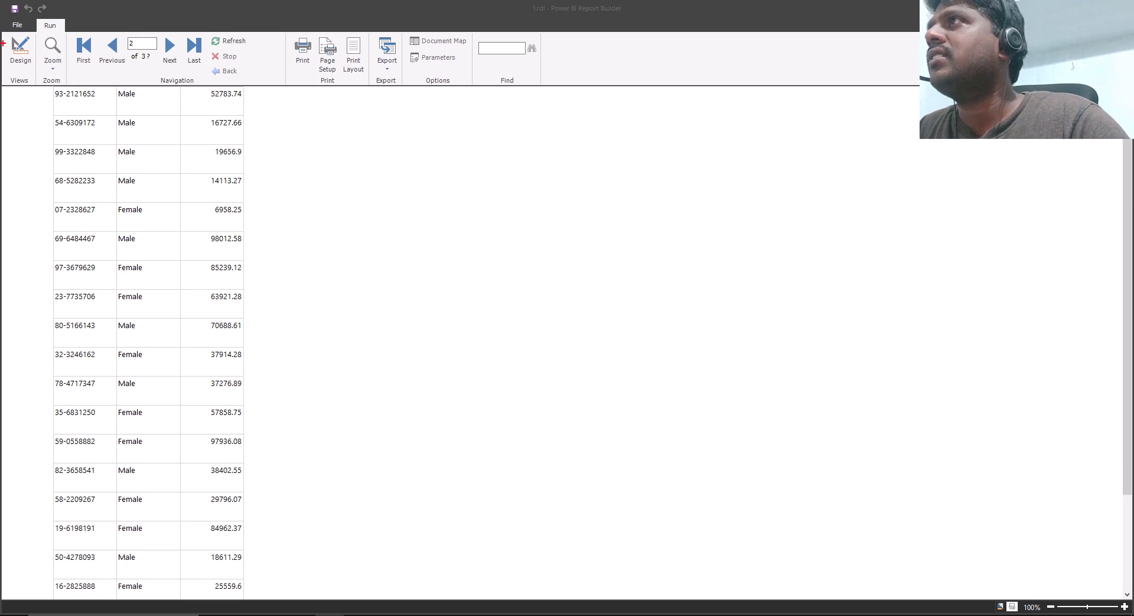
mouse_move(1, 33)
mouse_down()
mouse_move(36, 53)
mouse_move(48, 83)
mouse_up()
drag(24, 74, 50, 61)
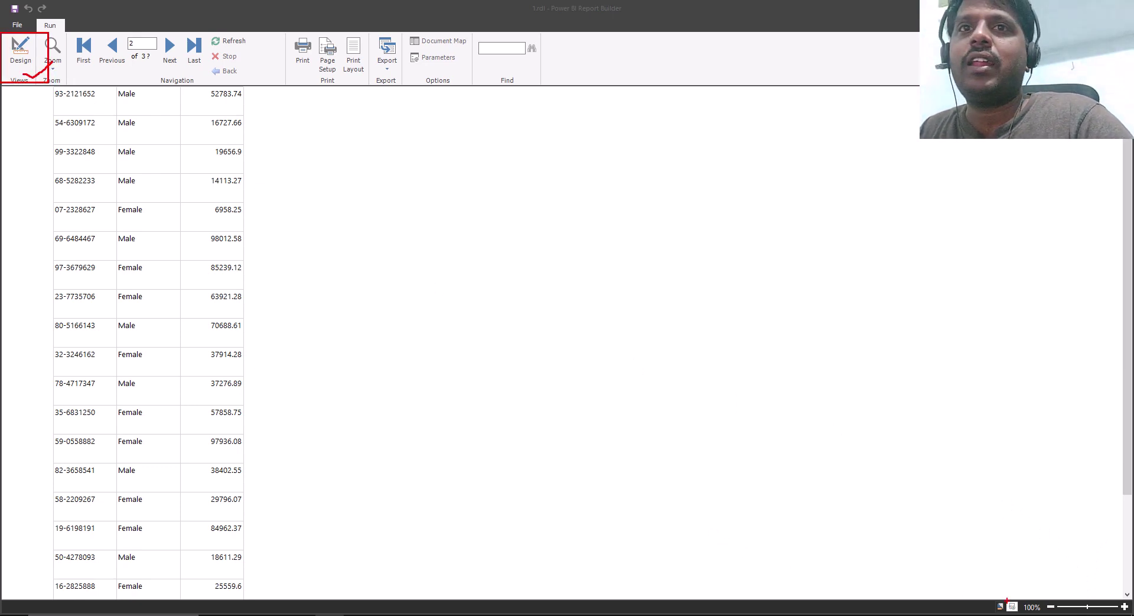
drag(1009, 599, 1018, 614)
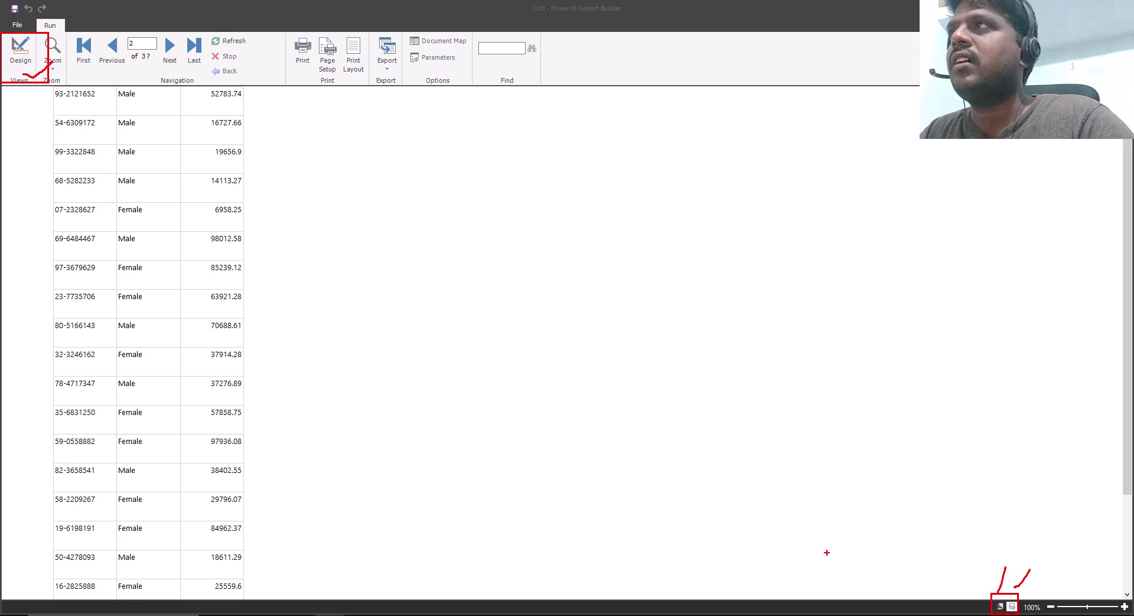
key(Escape)
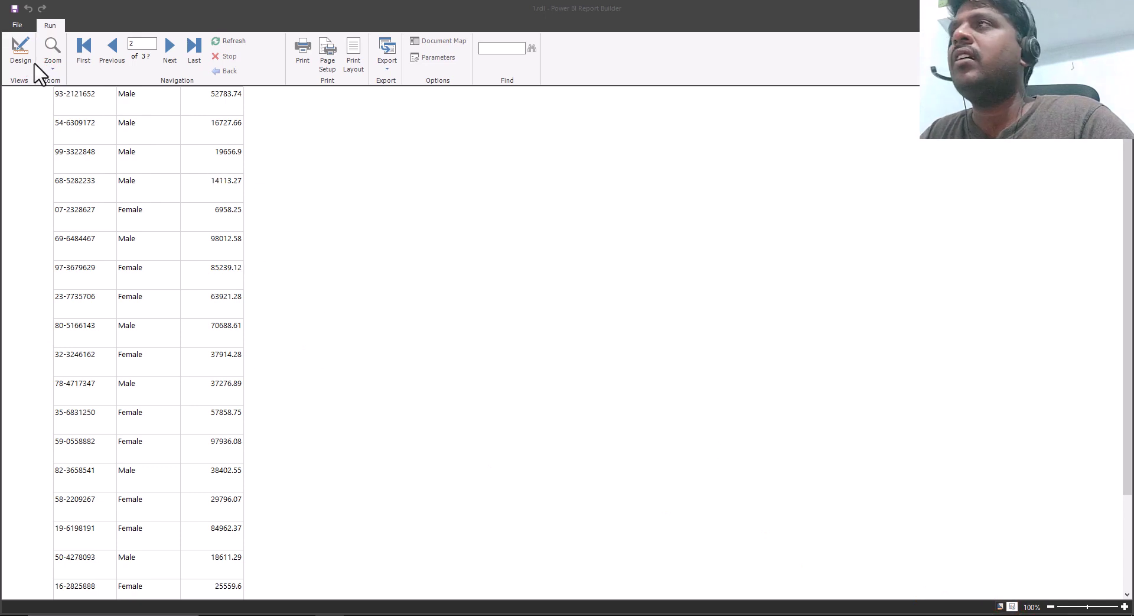
- Return from the report preview to design view
click(19, 59)
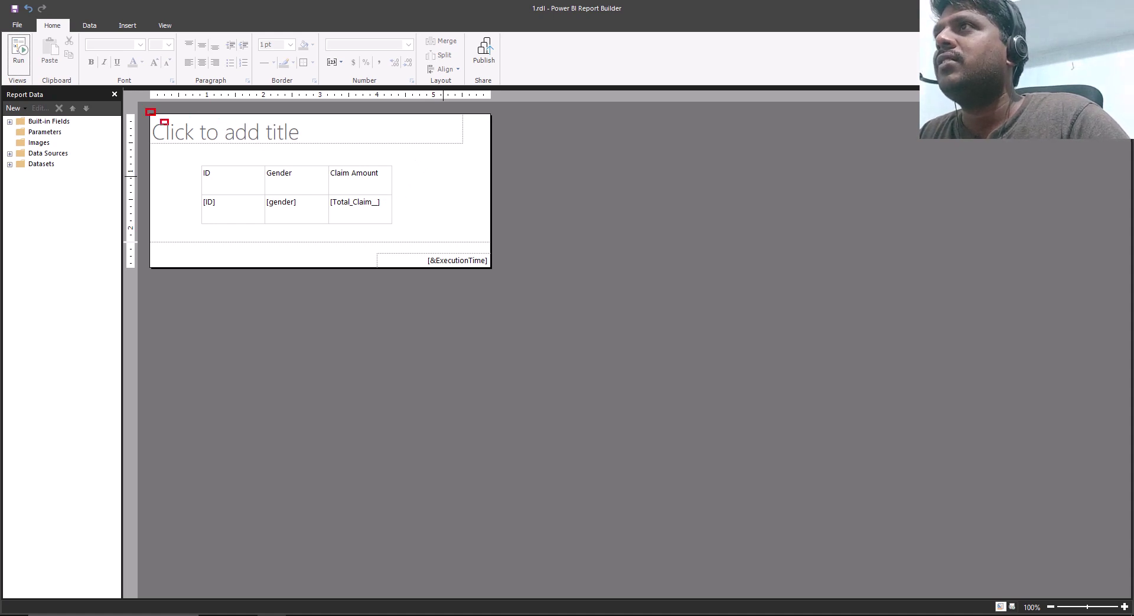
drag(150, 112, 458, 144)
click(240, 135)
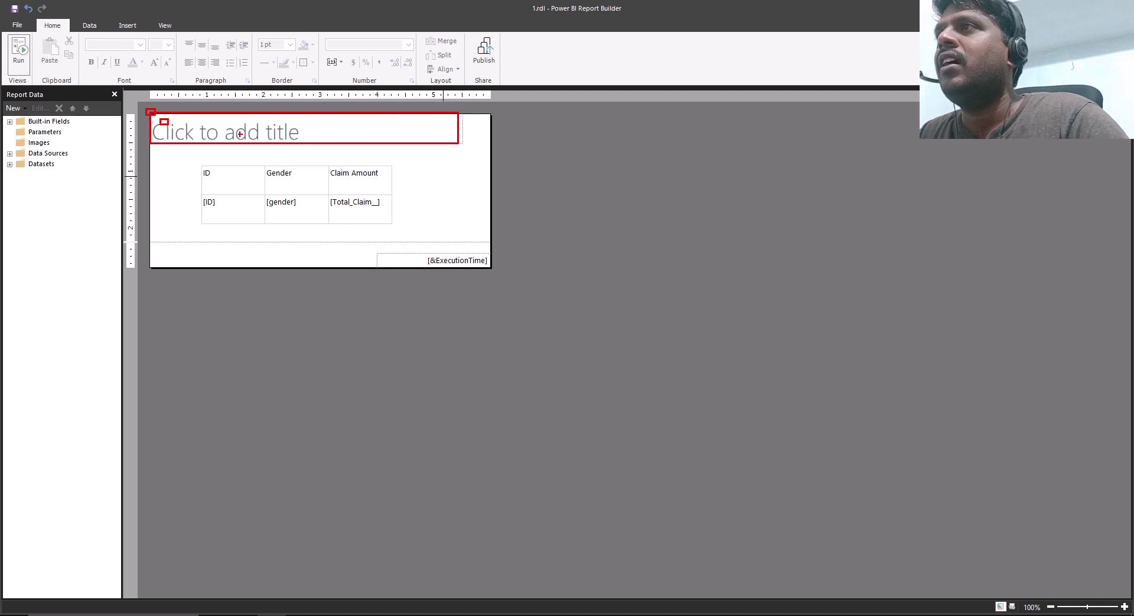
drag(169, 121, 496, 249)
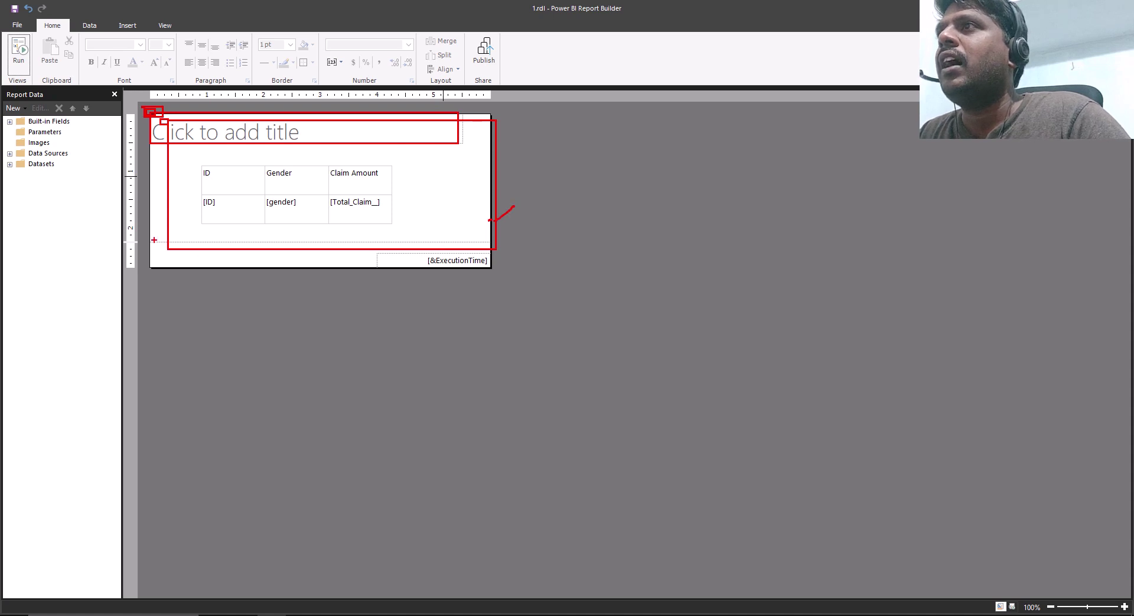
drag(151, 239, 496, 274)
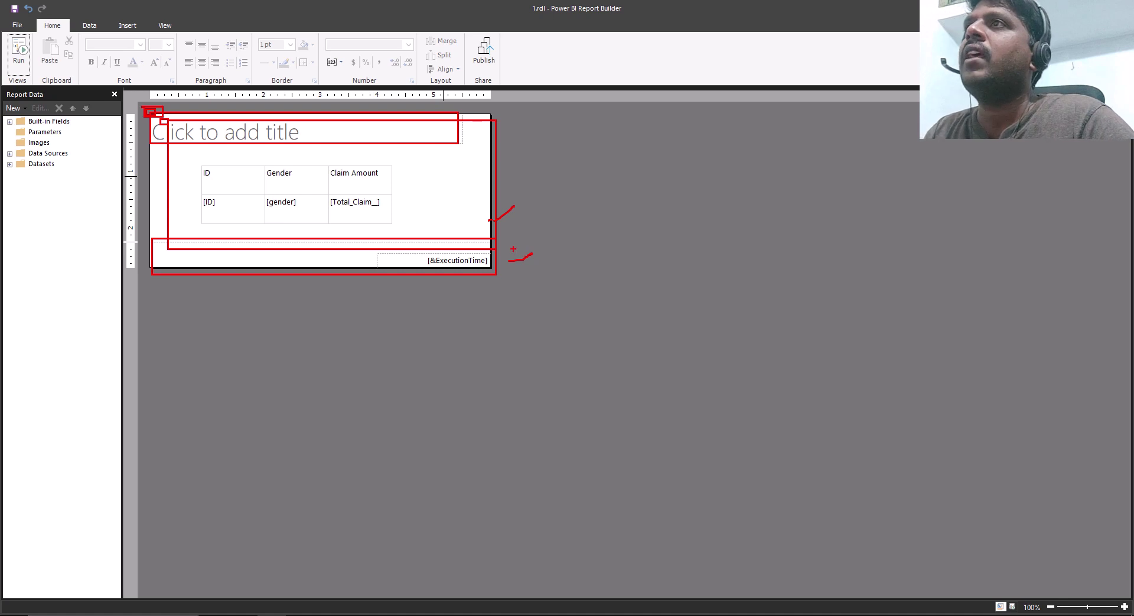
key(Escape)
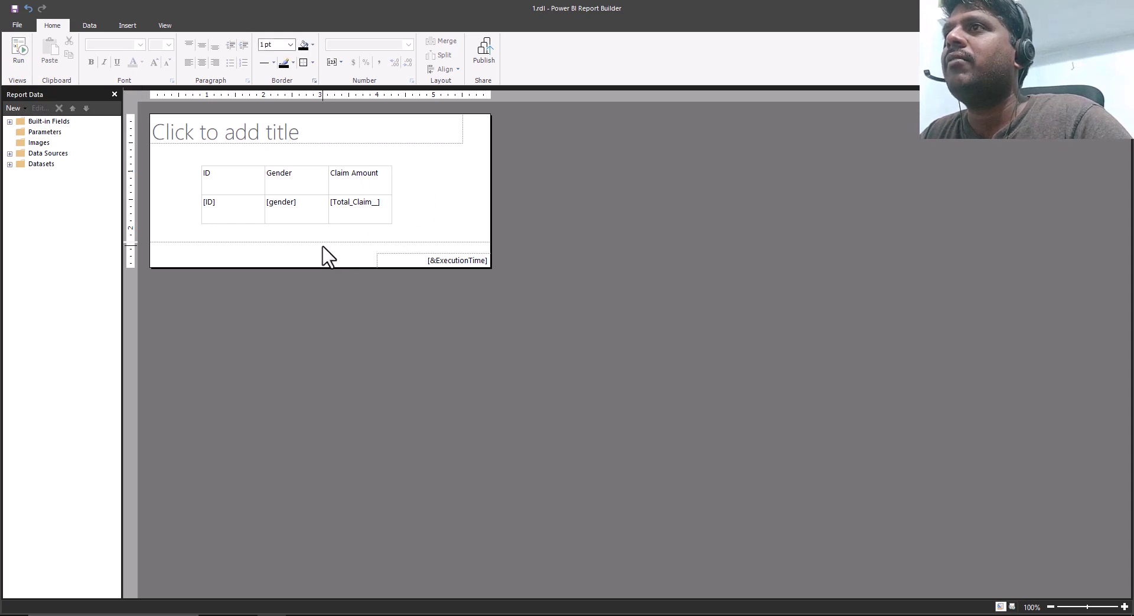
- Add a page header to the report above the title area
click(126, 25)
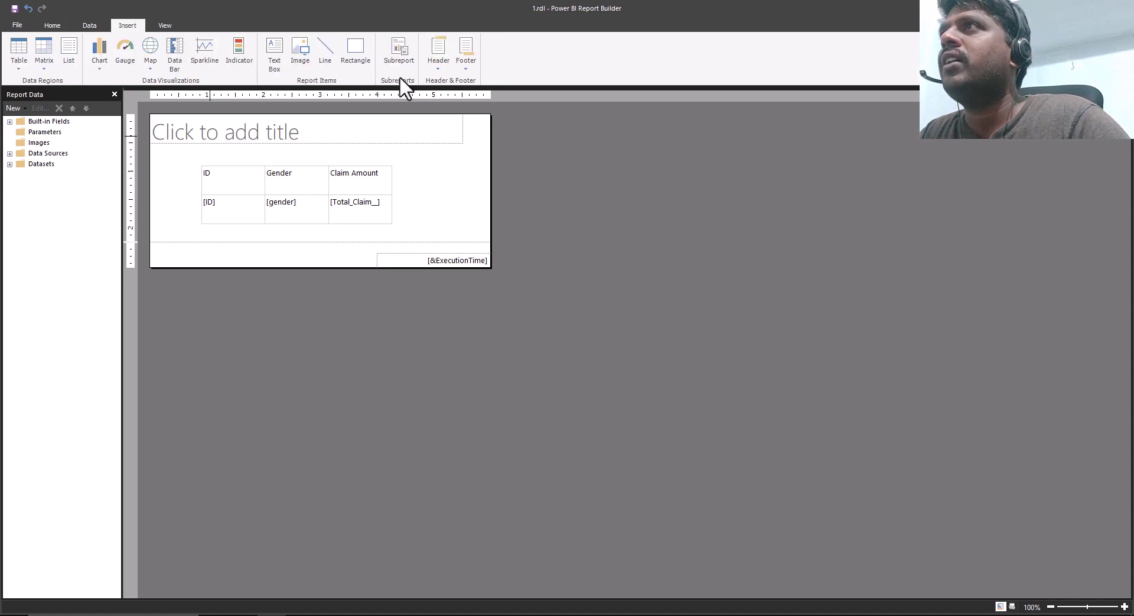
click(438, 66)
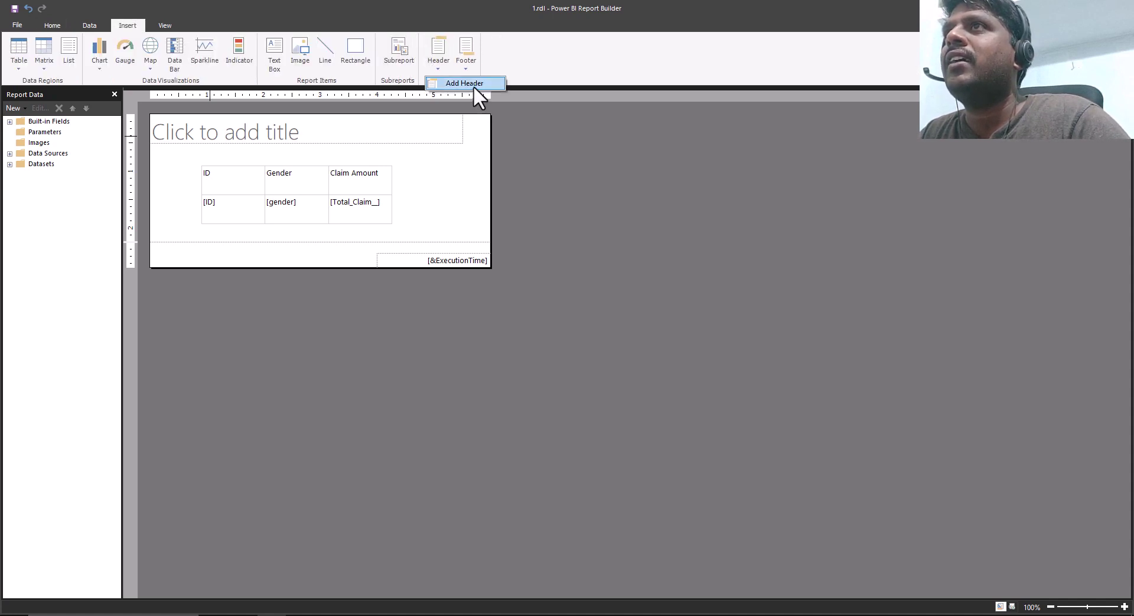
click(470, 82)
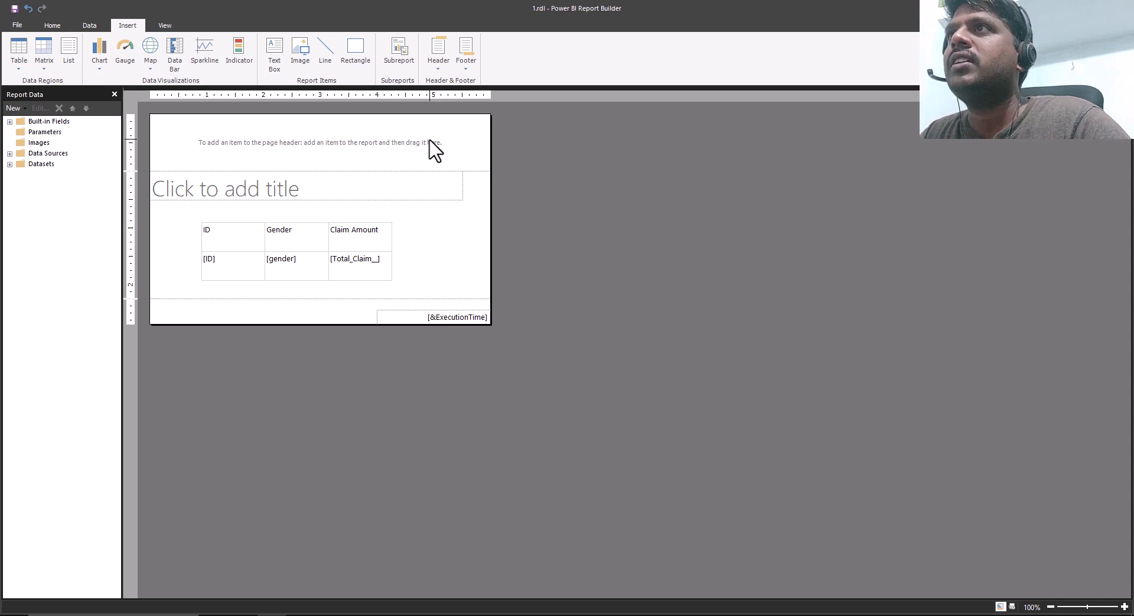
- Set the page footer's background image source to Embedded and import an image file to fill the footer
right_click(322, 311)
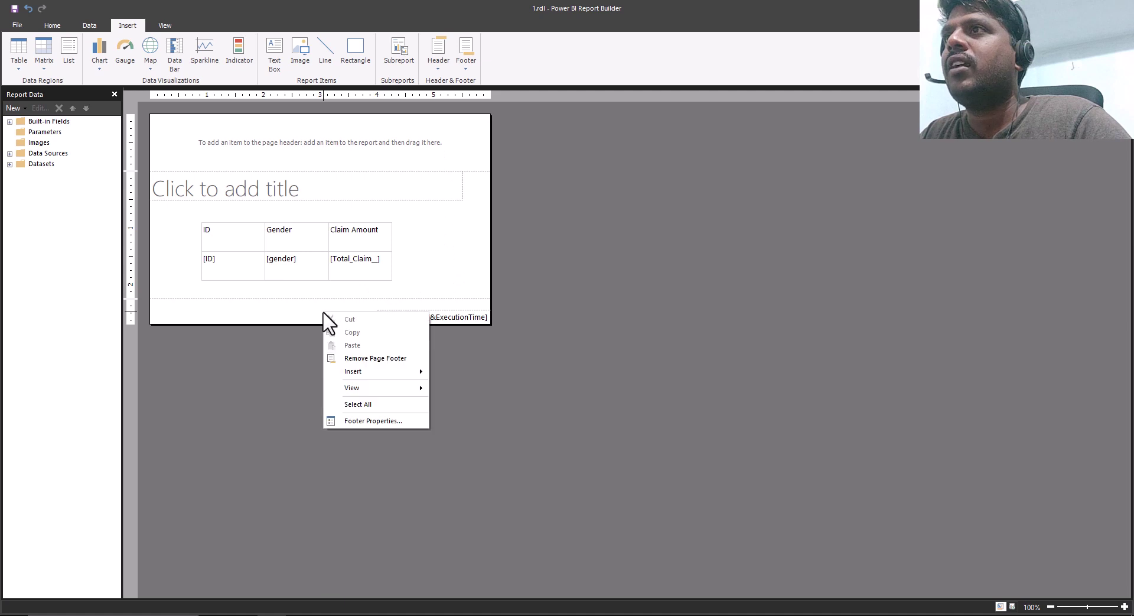
click(371, 419)
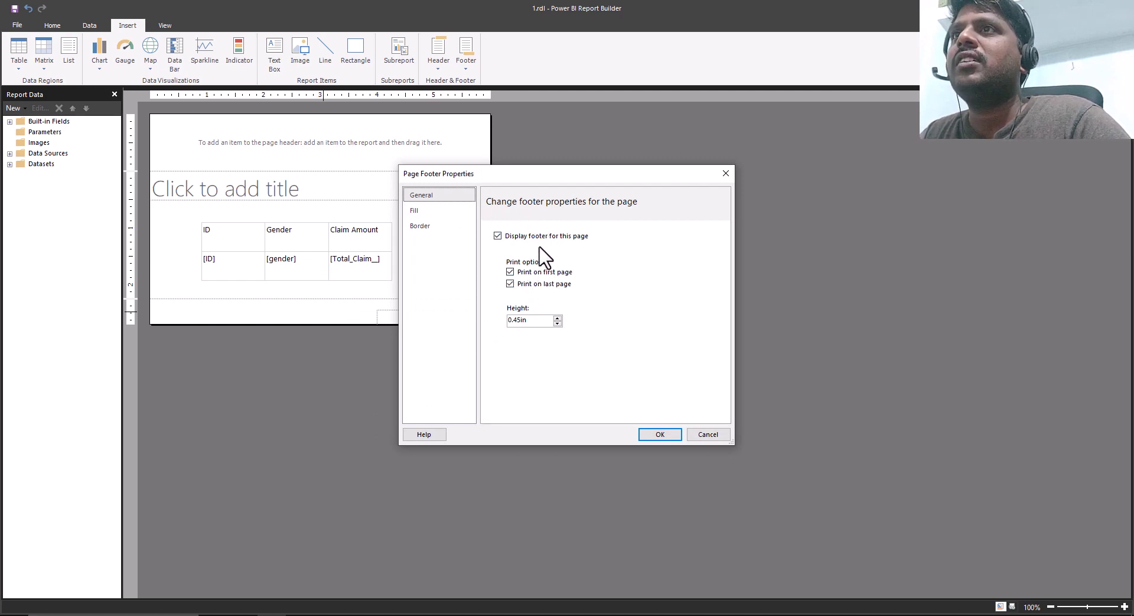
click(442, 212)
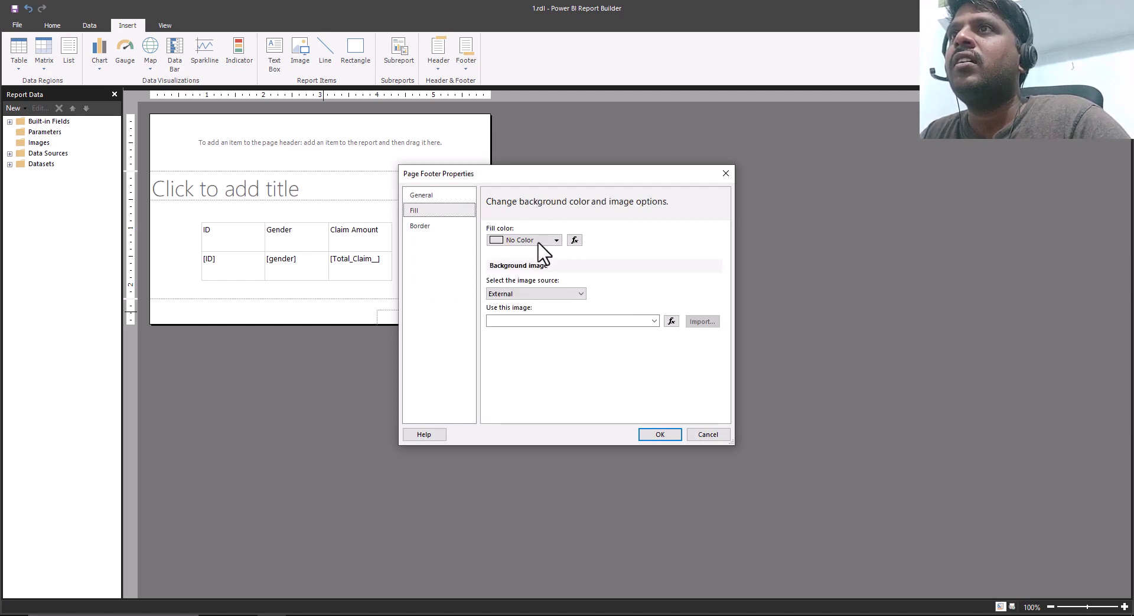
click(539, 292)
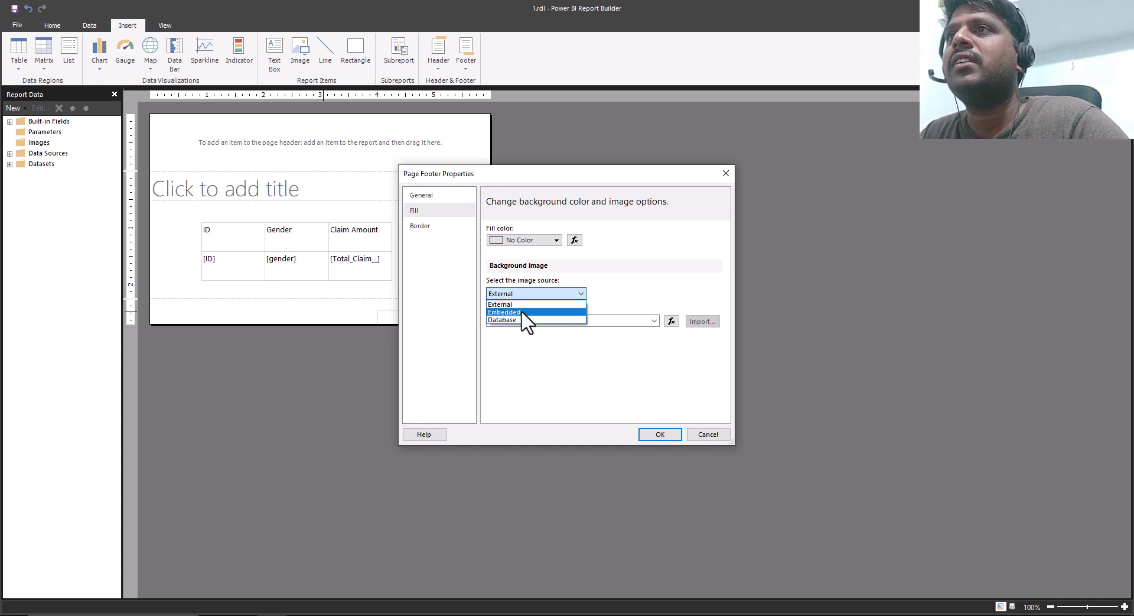
click(523, 311)
click(707, 324)
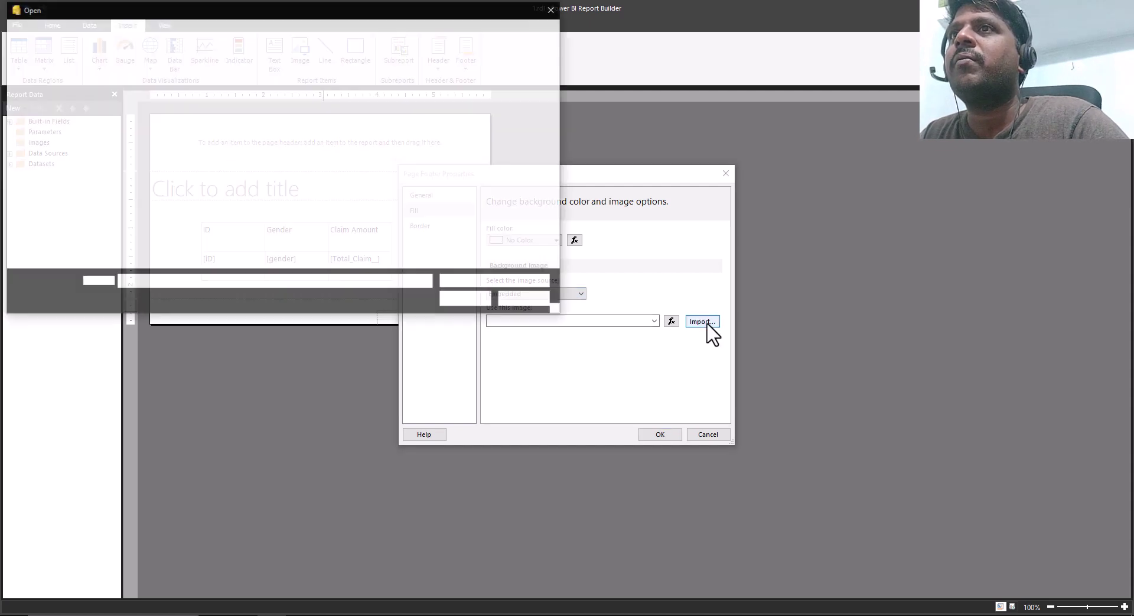
click(181, 215)
double_click(181, 215)
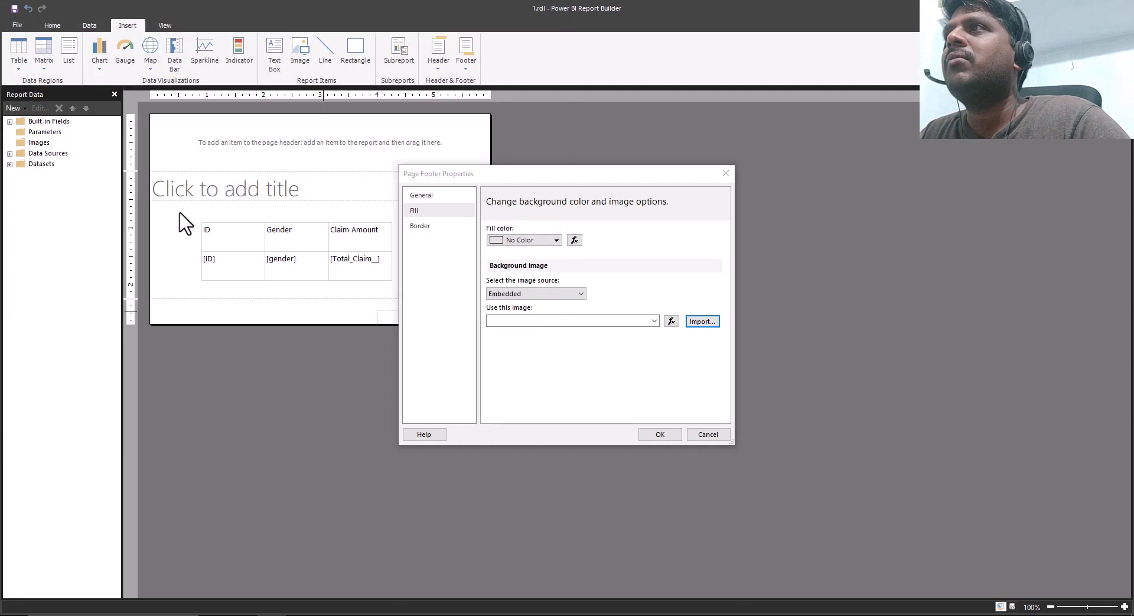
click(650, 434)
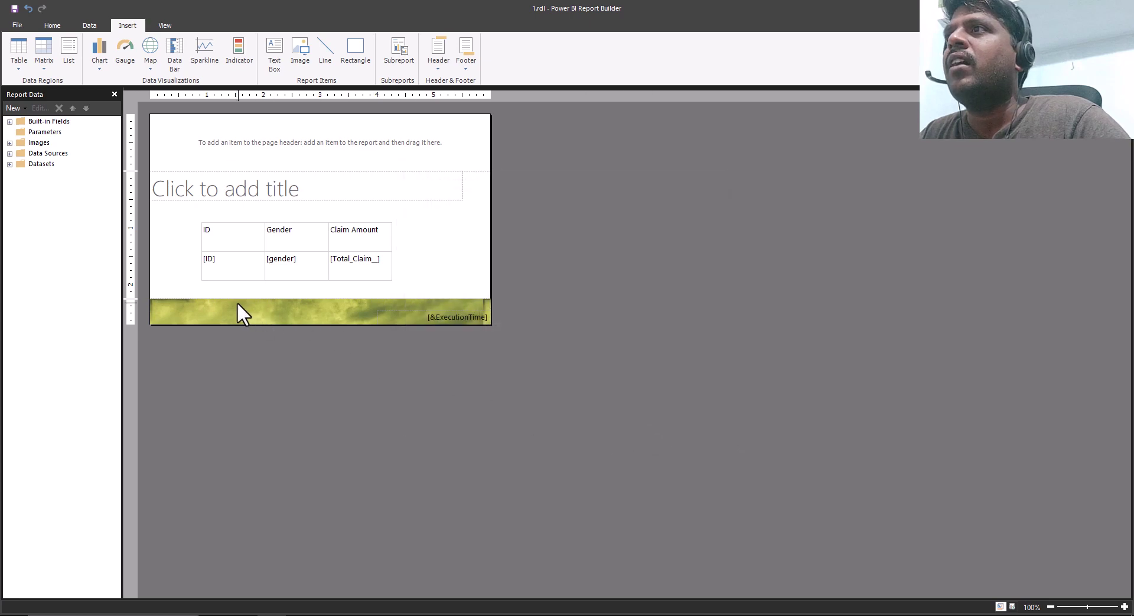
click(391, 318)
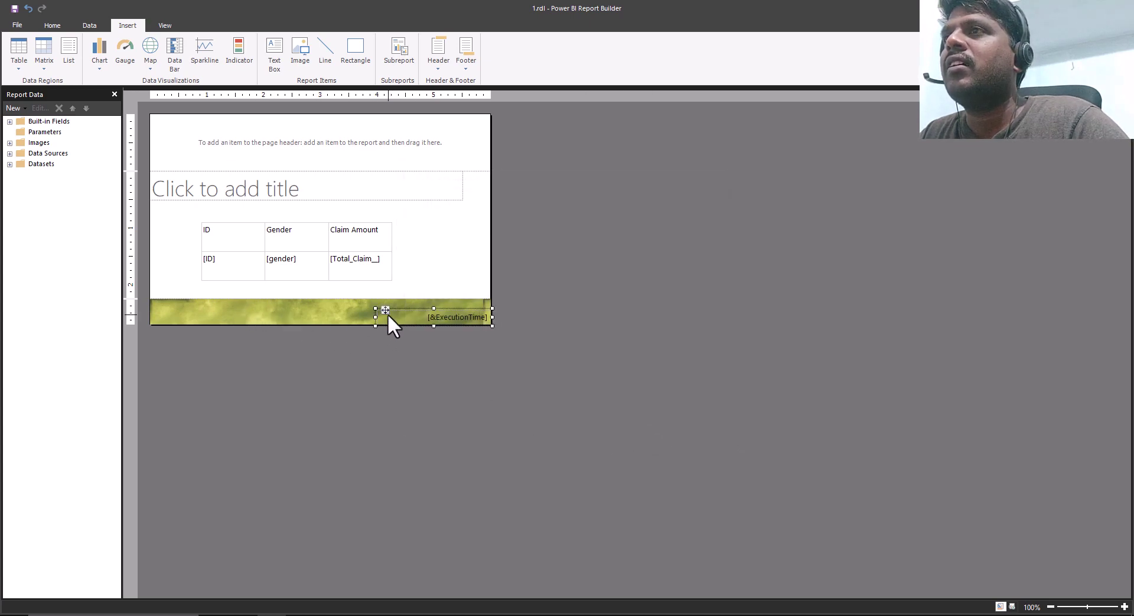
click(345, 308)
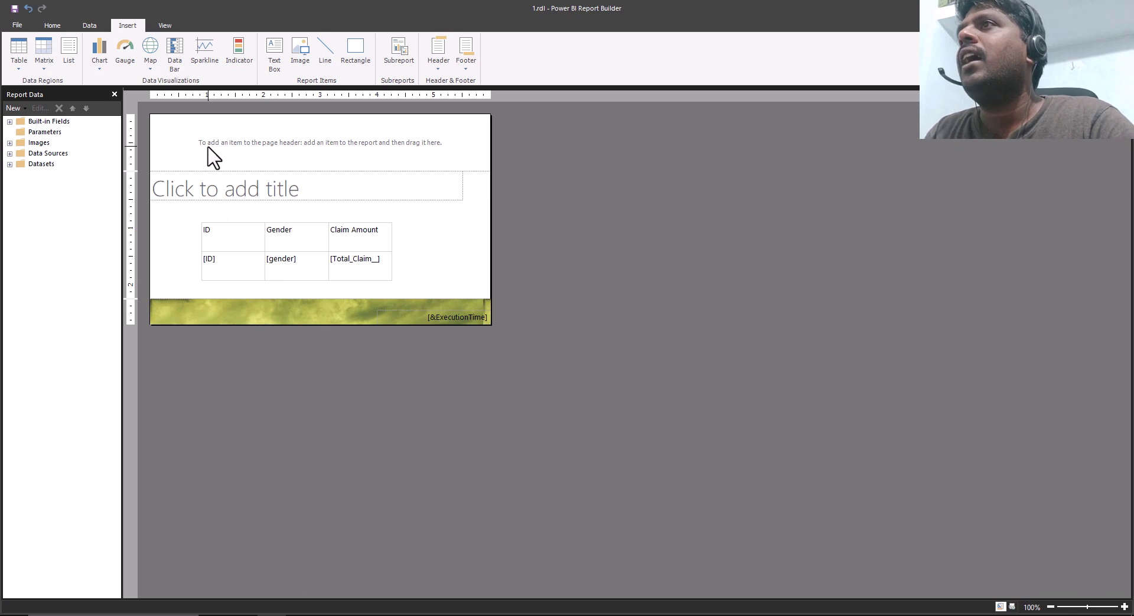
- Review the fill and border options in the page header's properties without changing them
right_click(364, 139)
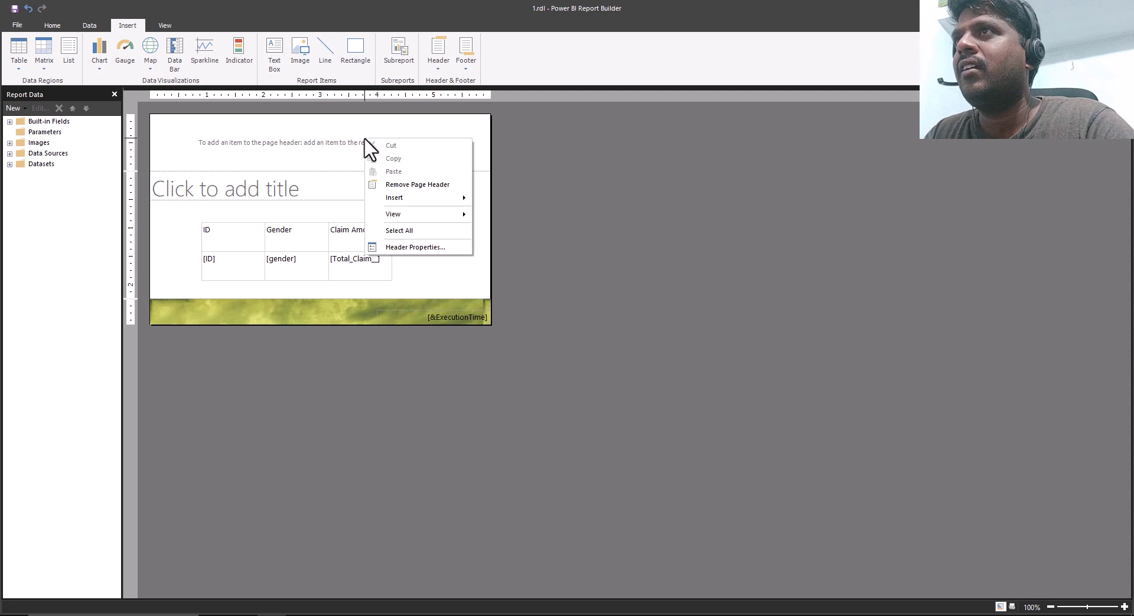
click(423, 247)
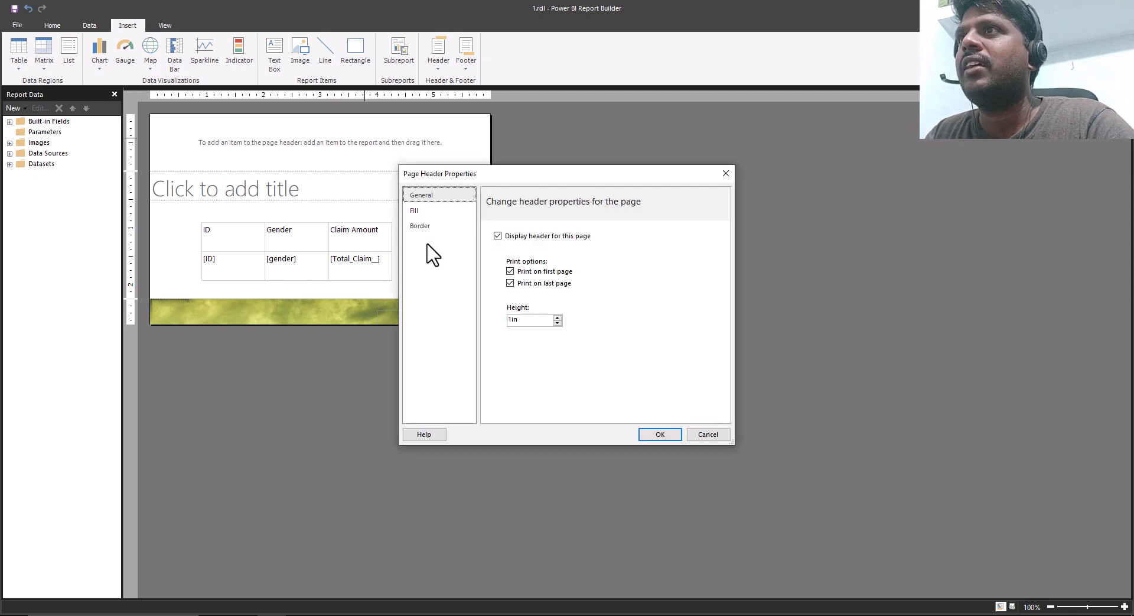
click(440, 212)
click(434, 226)
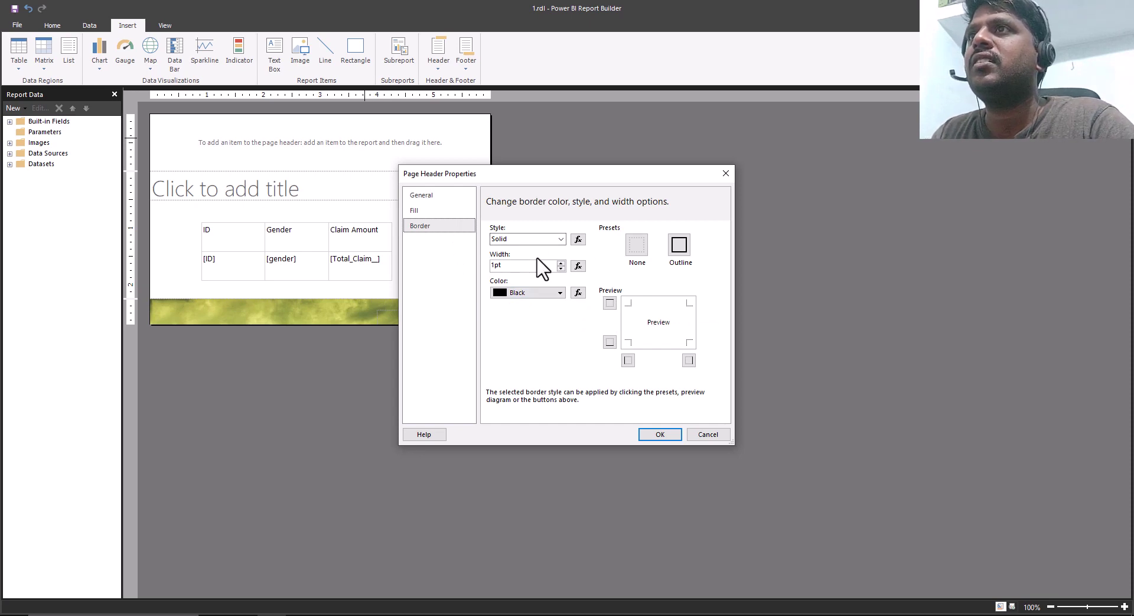
click(703, 432)
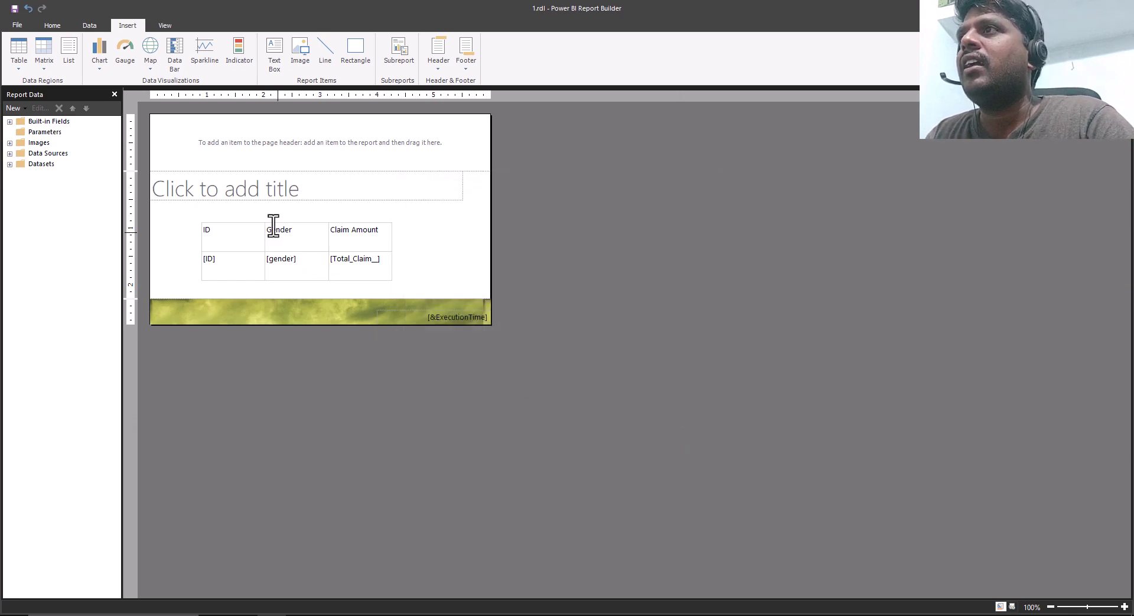
- Review the fill and border options in the report body's properties without changing them
right_click(417, 228)
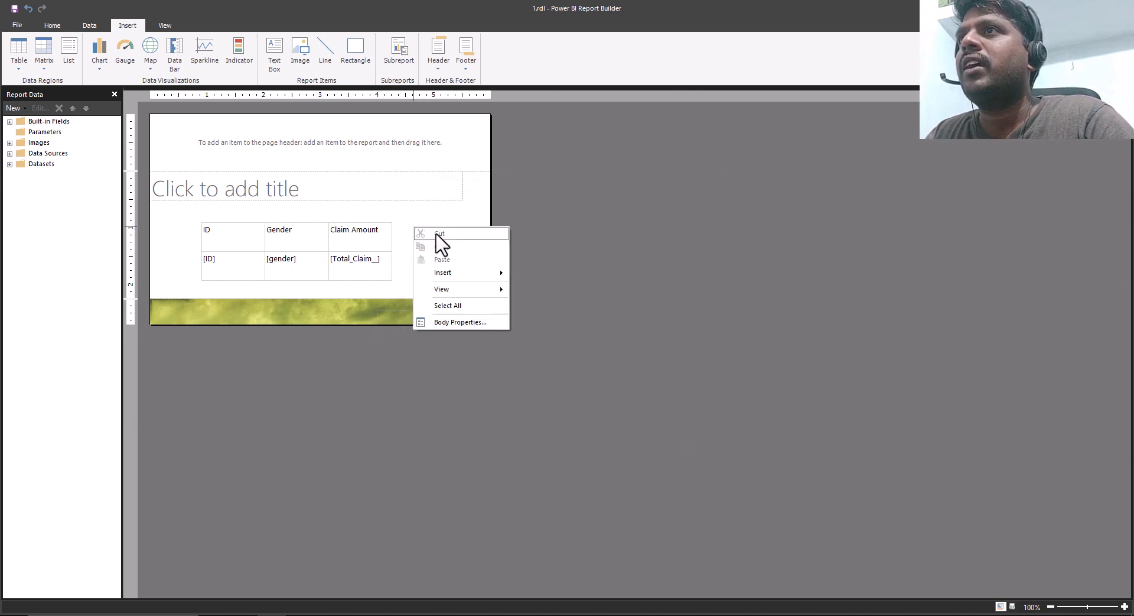
click(448, 321)
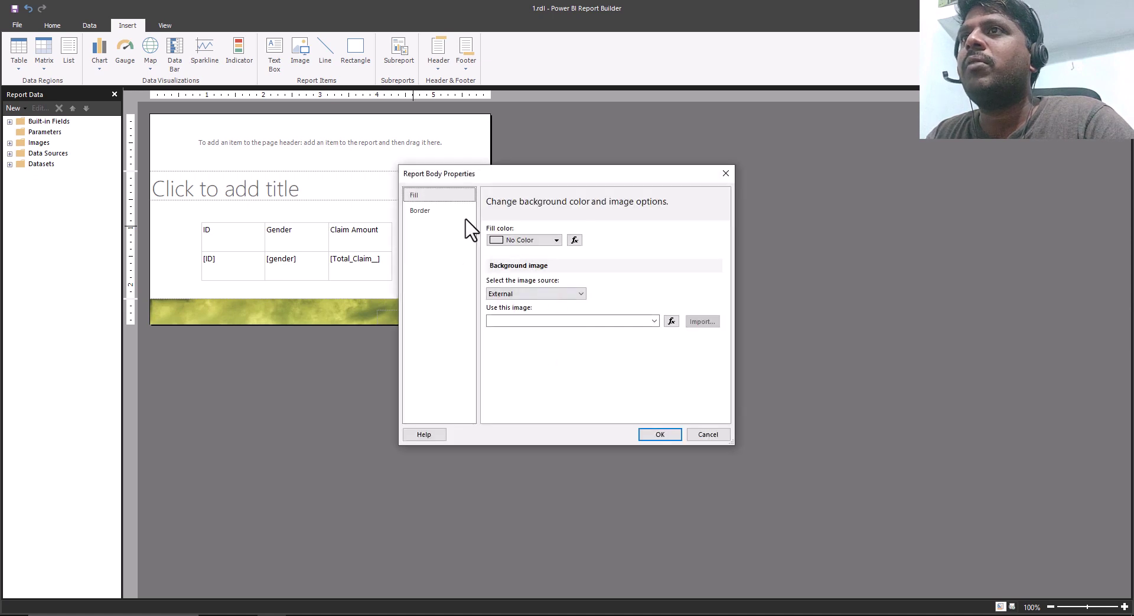
click(442, 211)
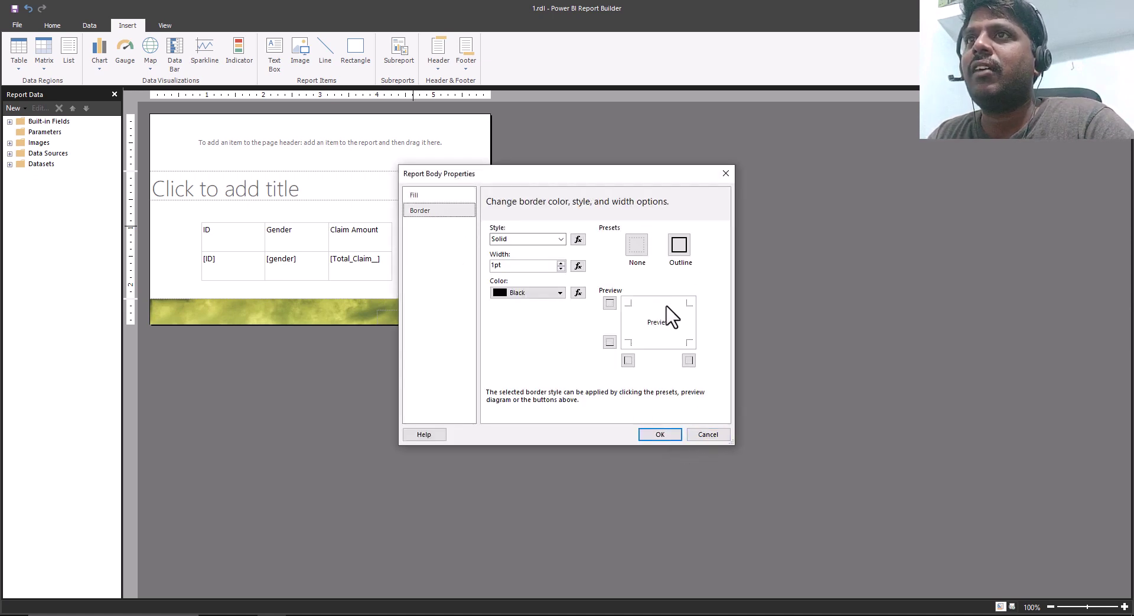
click(701, 433)
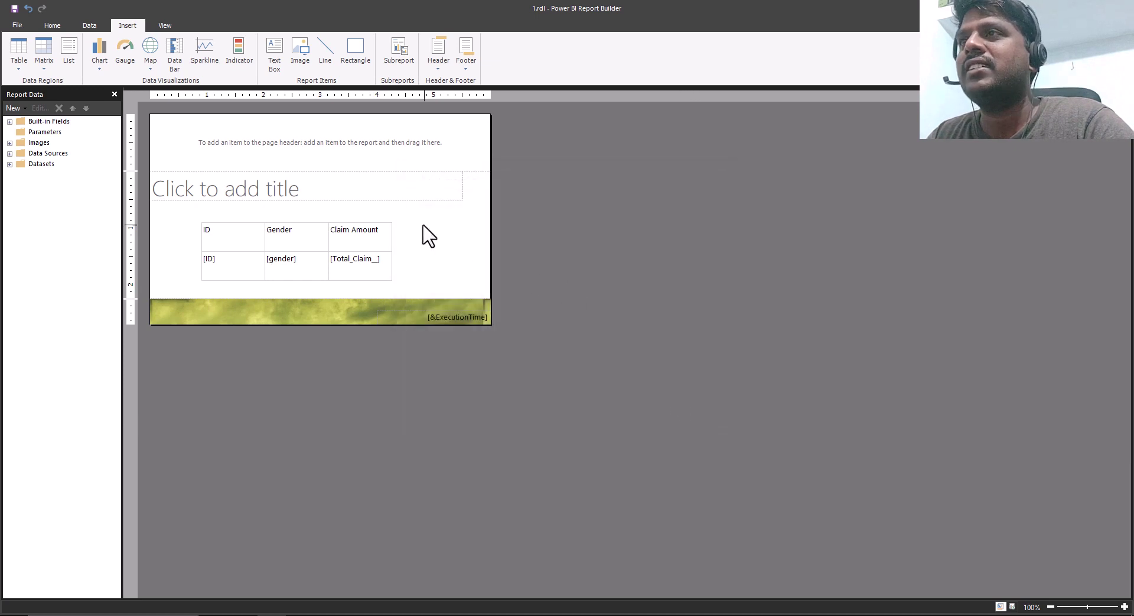
- Show the Properties pane in the report designer
click(164, 22)
click(64, 40)
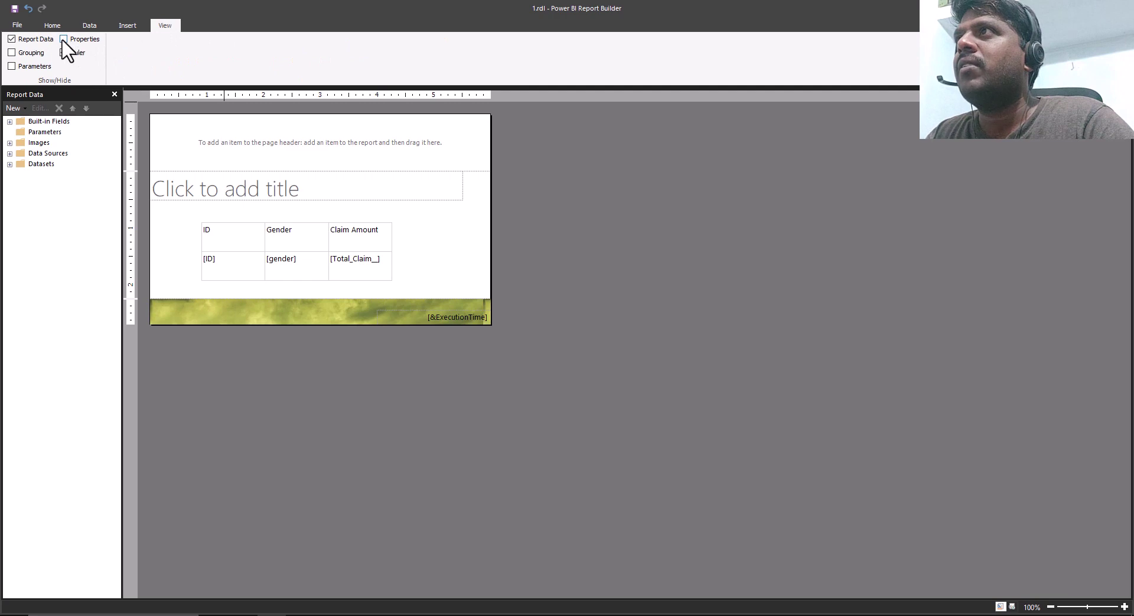
- Compare the available properties of the report body, page footer and page header in the Properties pane
click(435, 225)
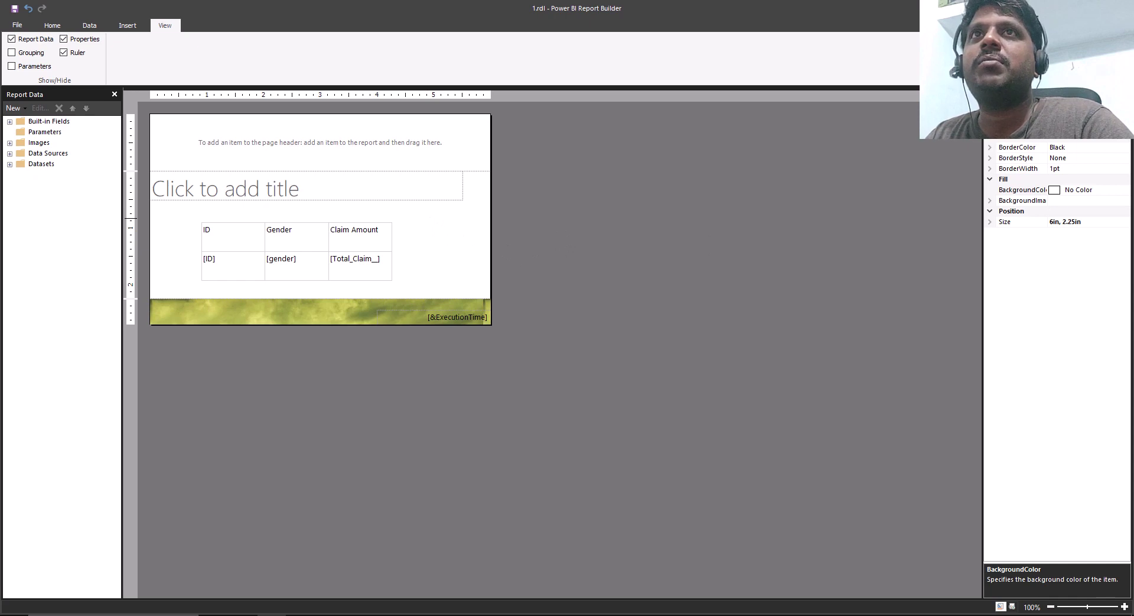
mouse_move(982, 139)
mouse_down()
mouse_move(1098, 261)
mouse_move(1099, 141)
mouse_up()
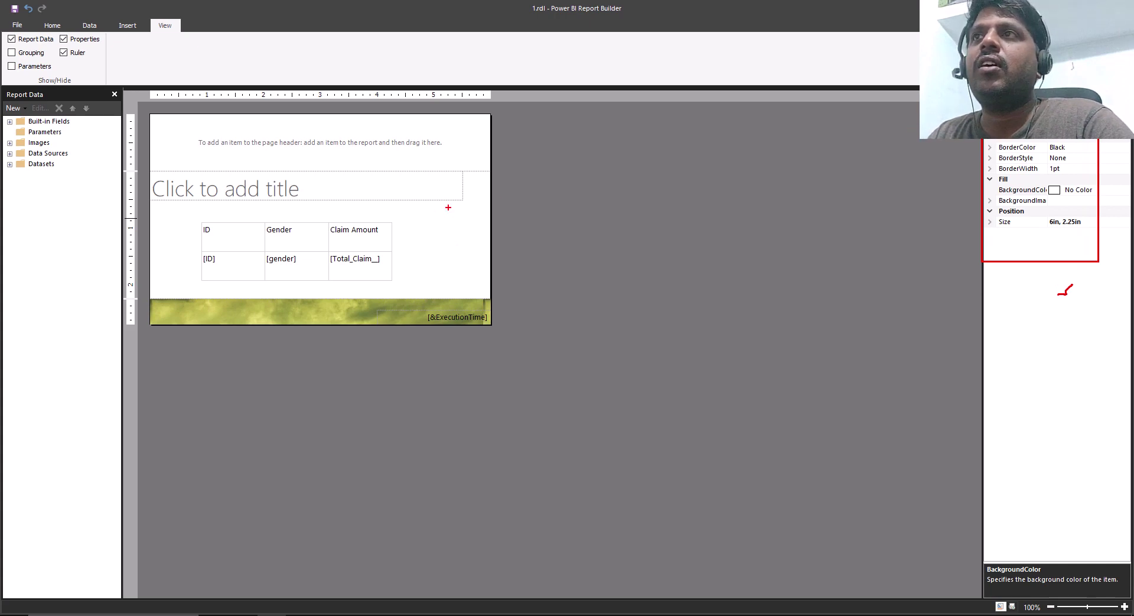
key(Escape)
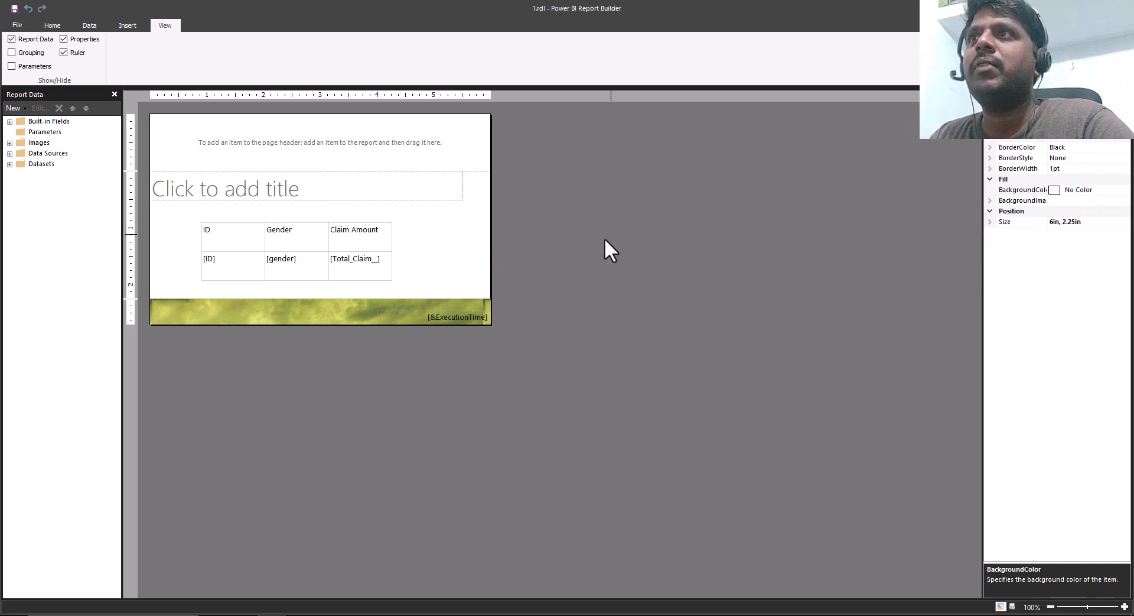
click(342, 310)
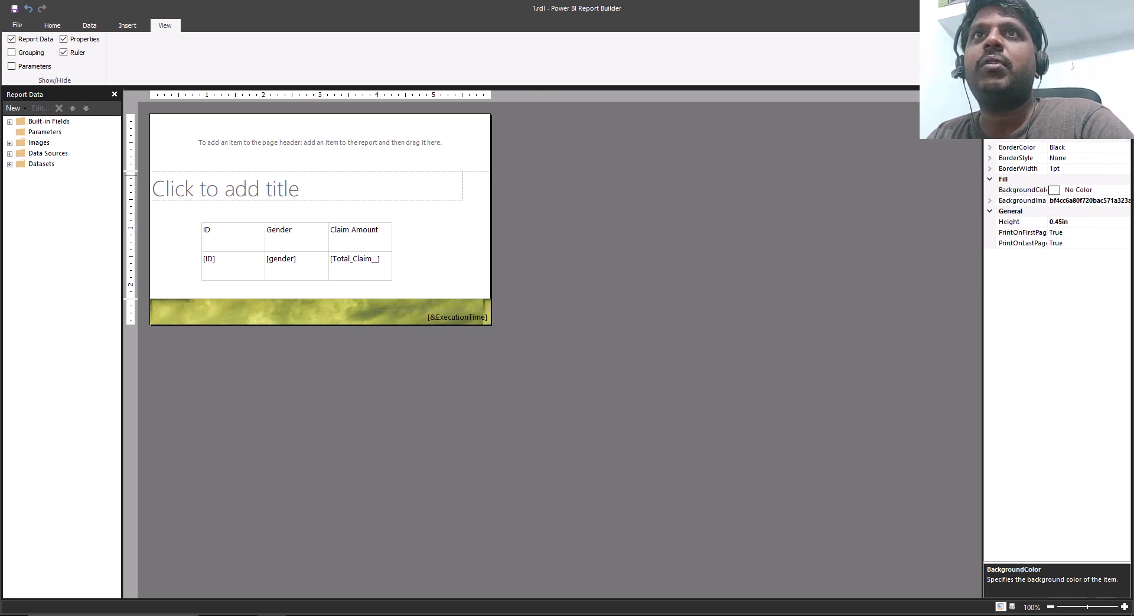
click(450, 145)
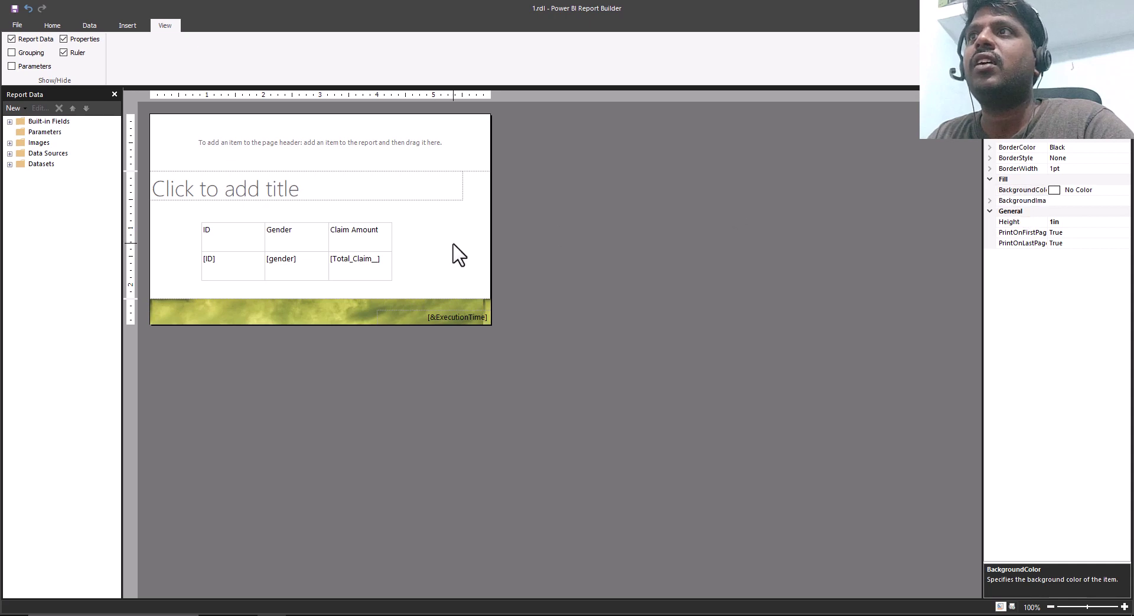
- Expand the report body's size property and widen the body to 7.5in
click(462, 258)
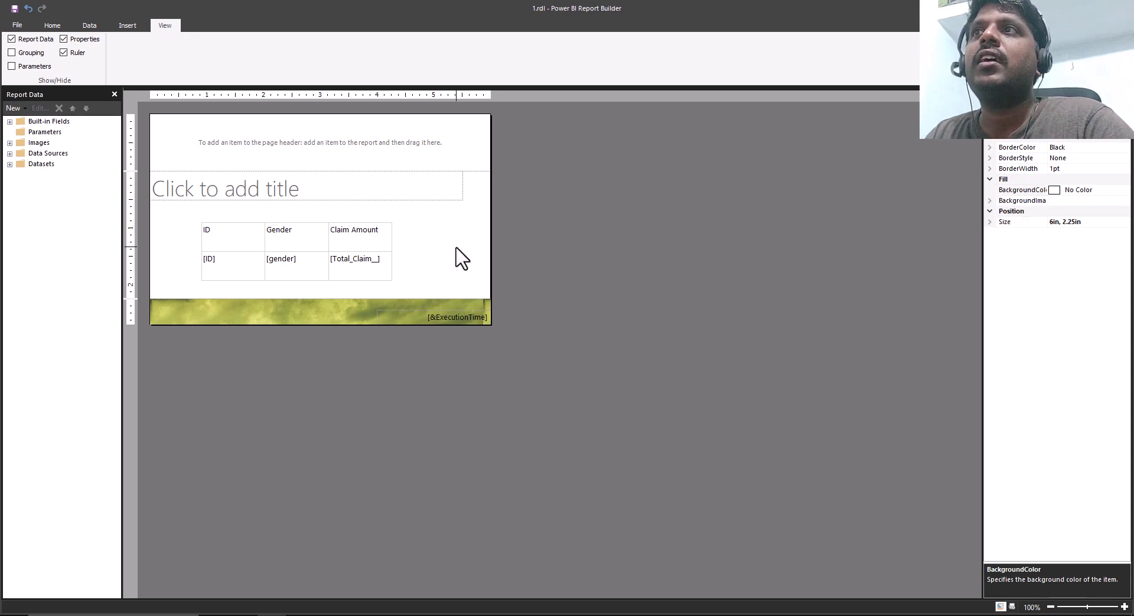
click(990, 222)
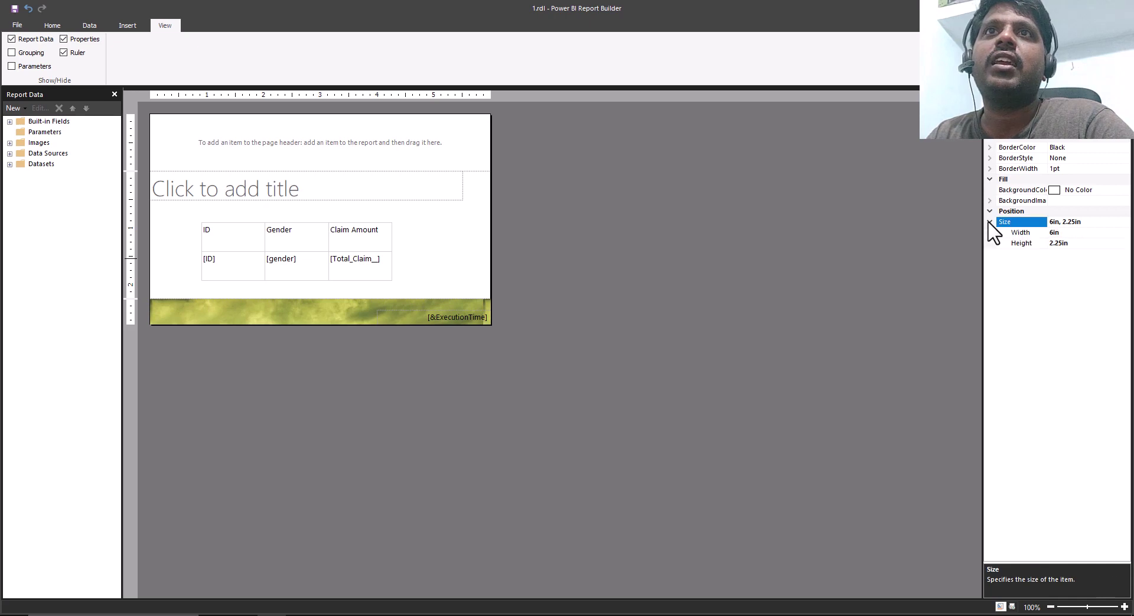
click(1060, 234)
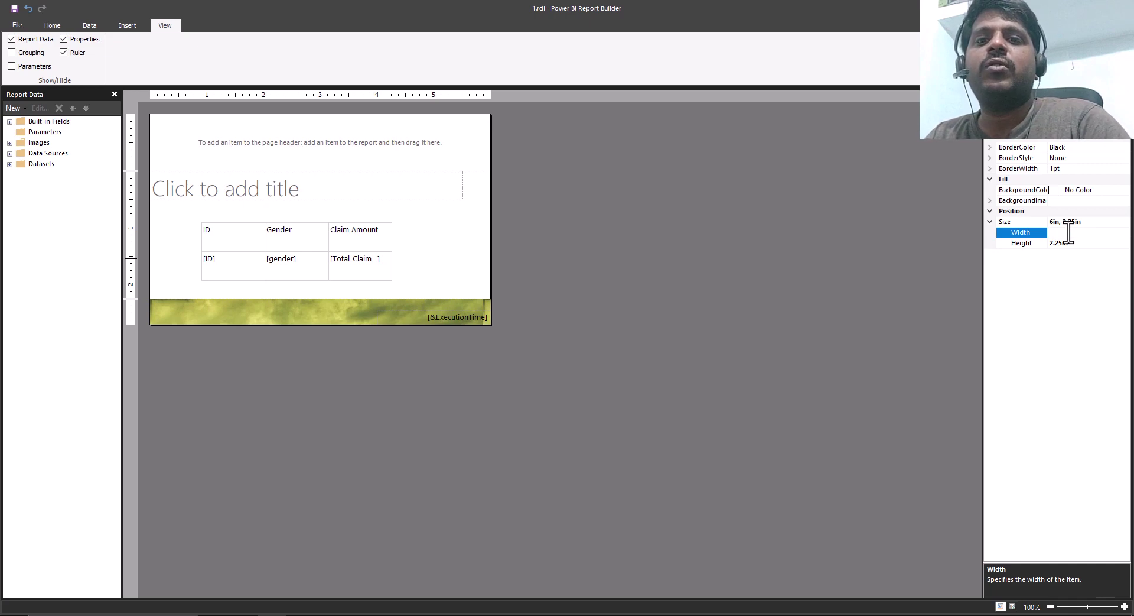
key(Return)
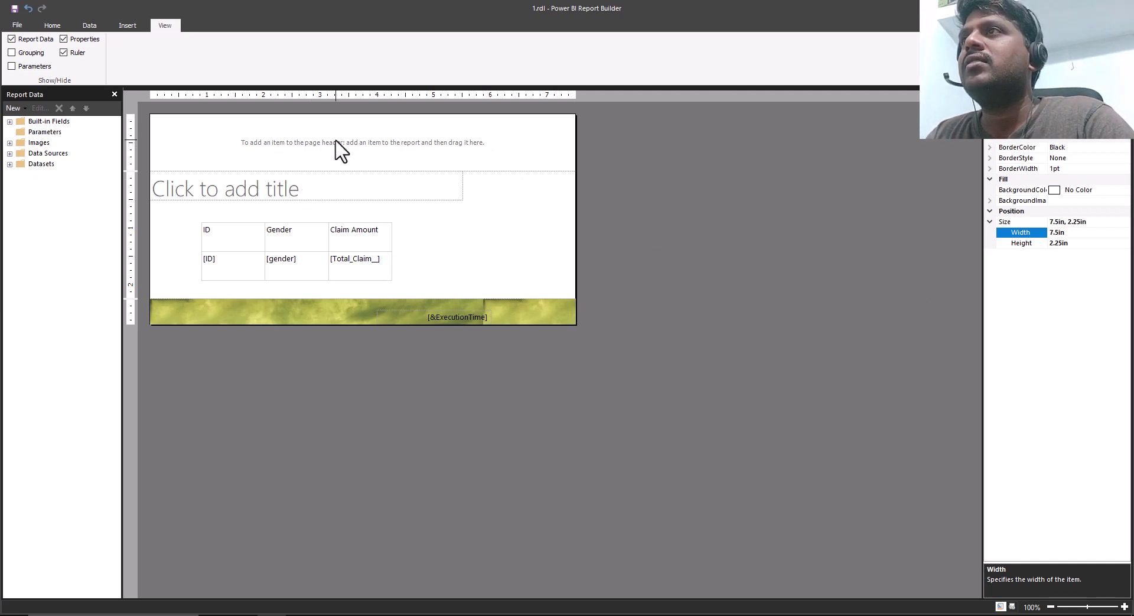
- Move the report title text box from the body up into the page header
click(314, 193)
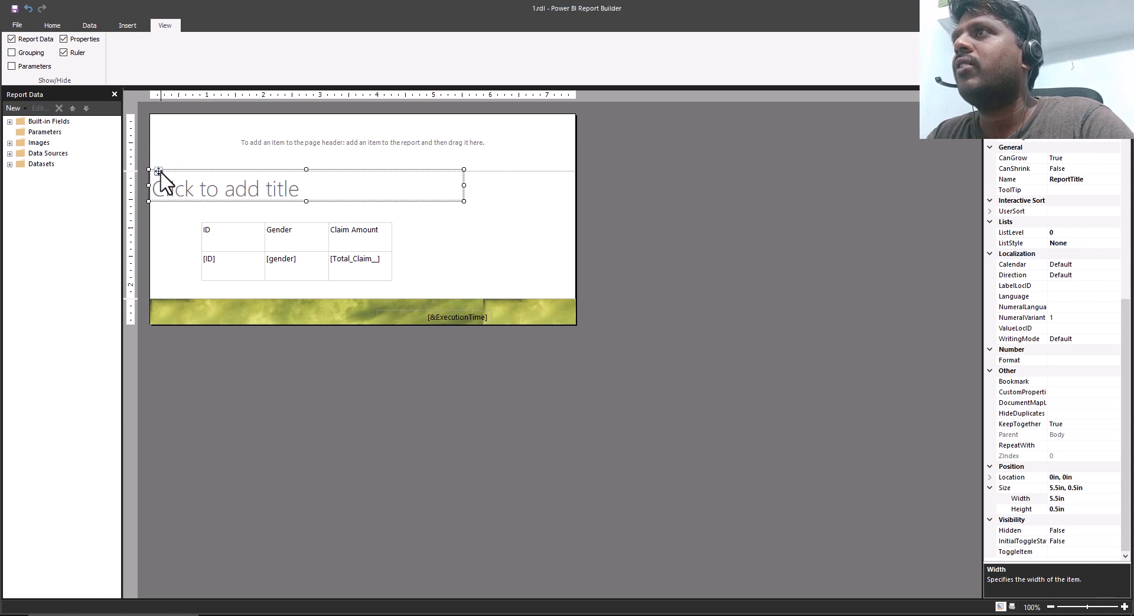
drag(158, 170, 162, 142)
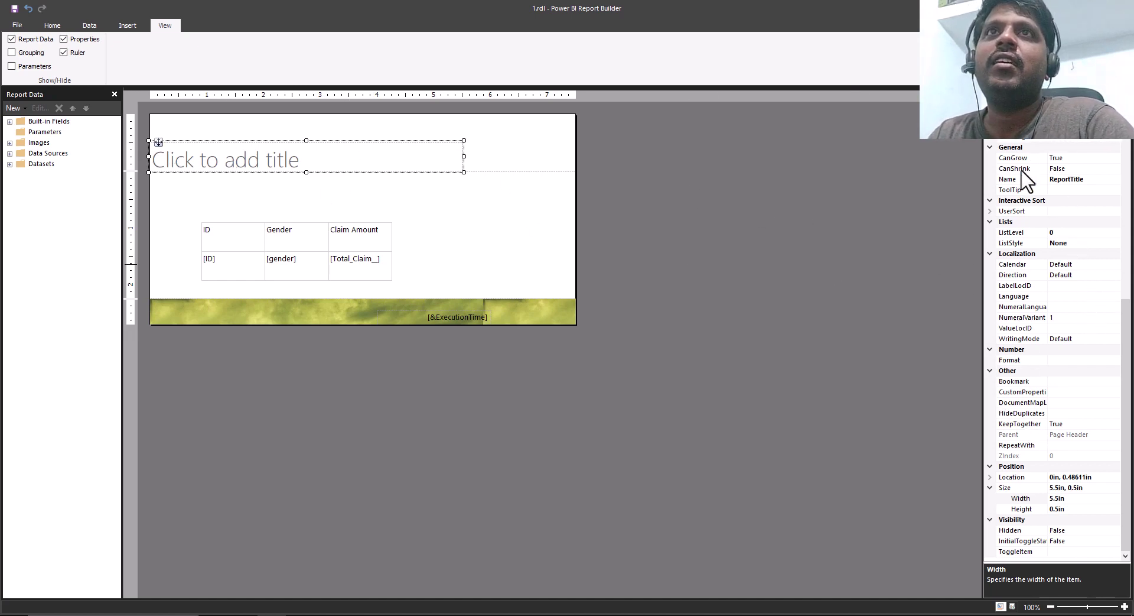
drag(1019, 179, 1095, 191)
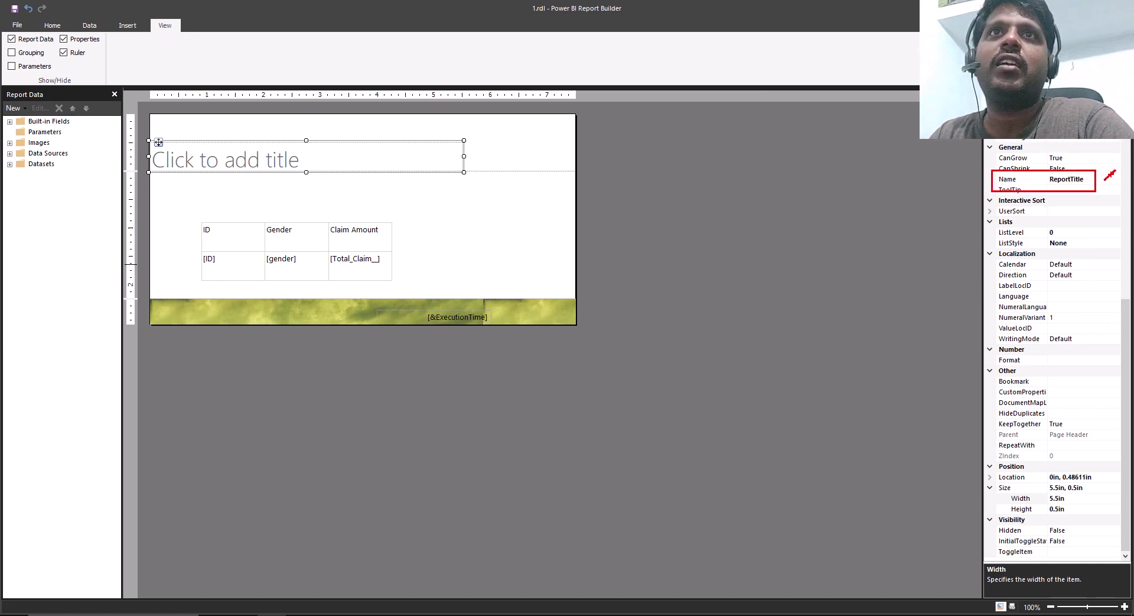
key(Escape)
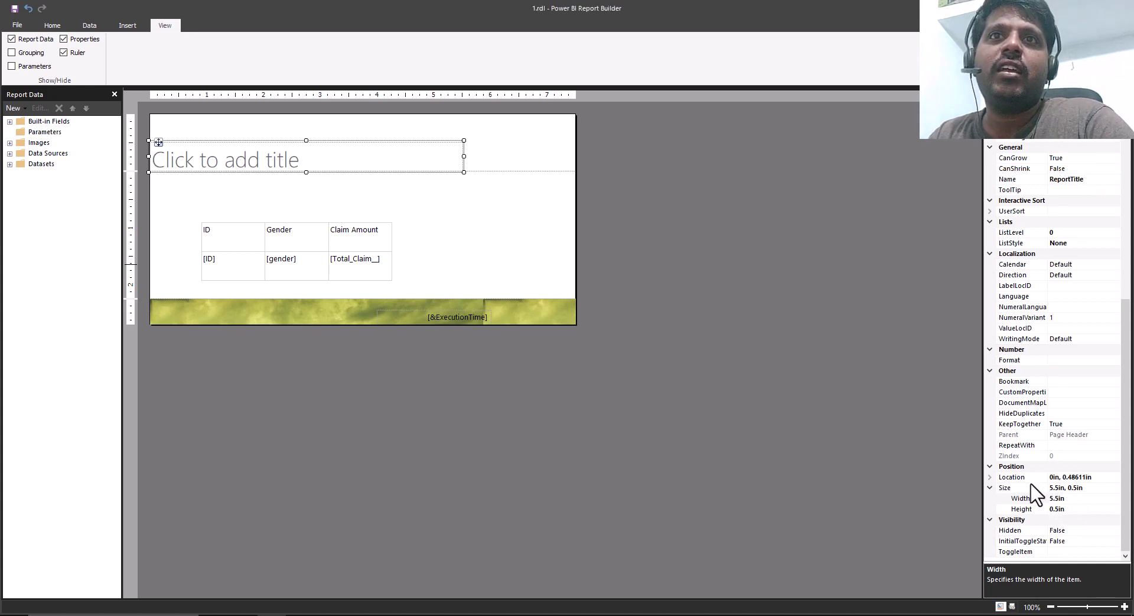
- Set the title text box's top location to 0in so it sits at the header's upper edge
click(990, 476)
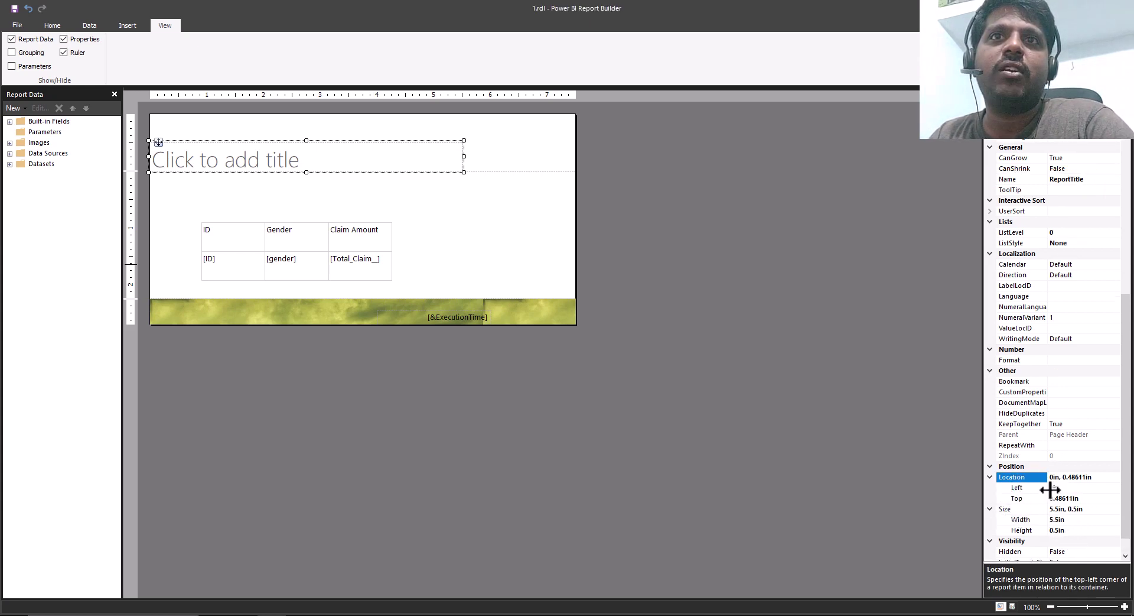
click(1064, 498)
drag(1083, 498, 1049, 499)
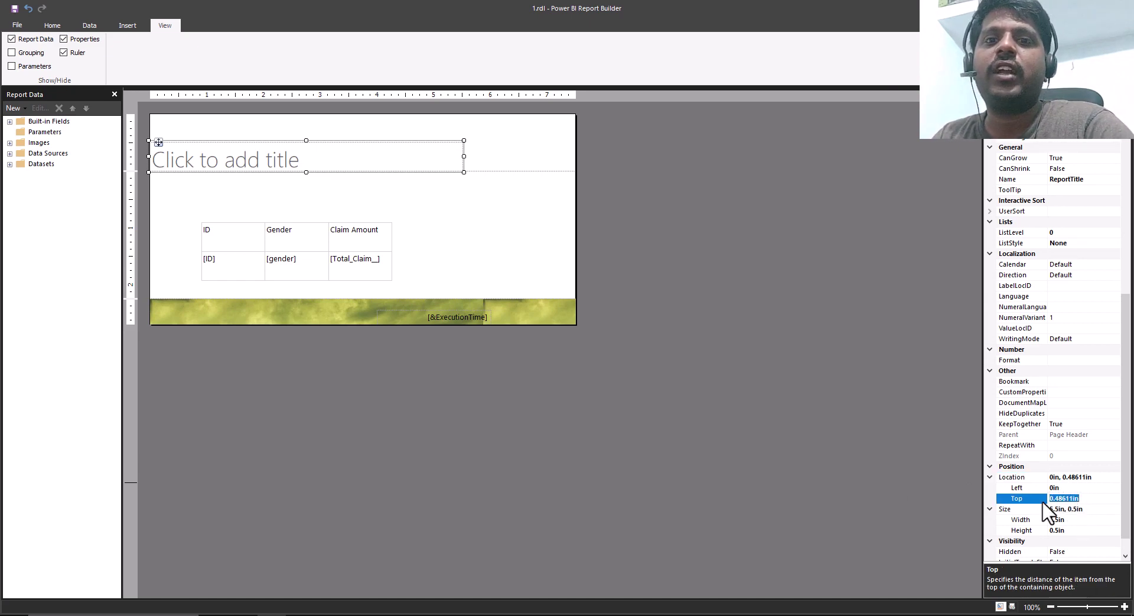
key(Return)
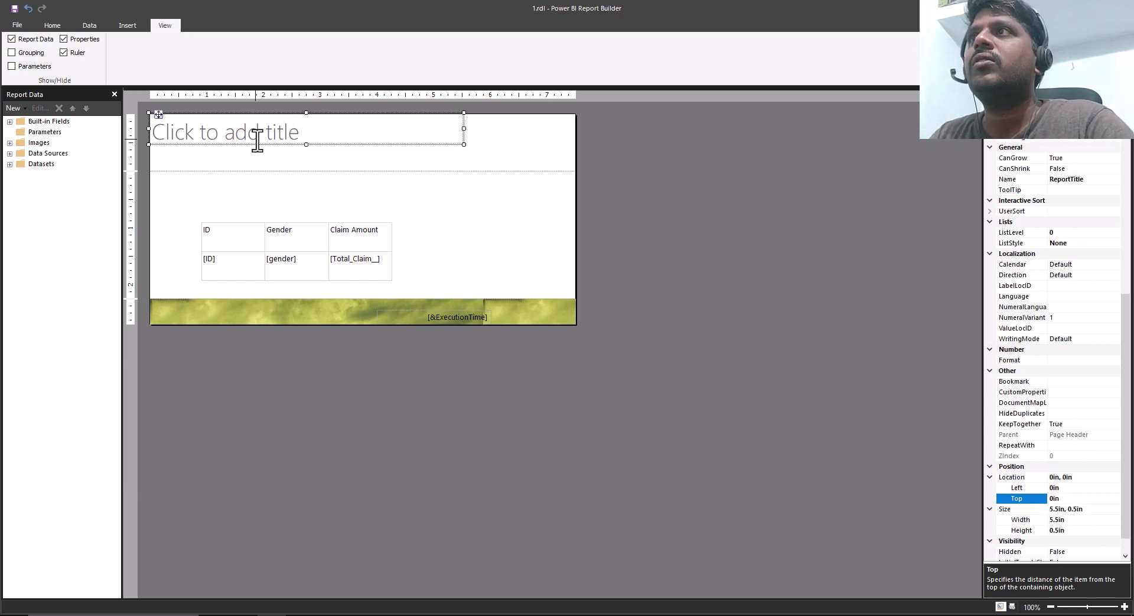
scroll(1096, 498, down, 1)
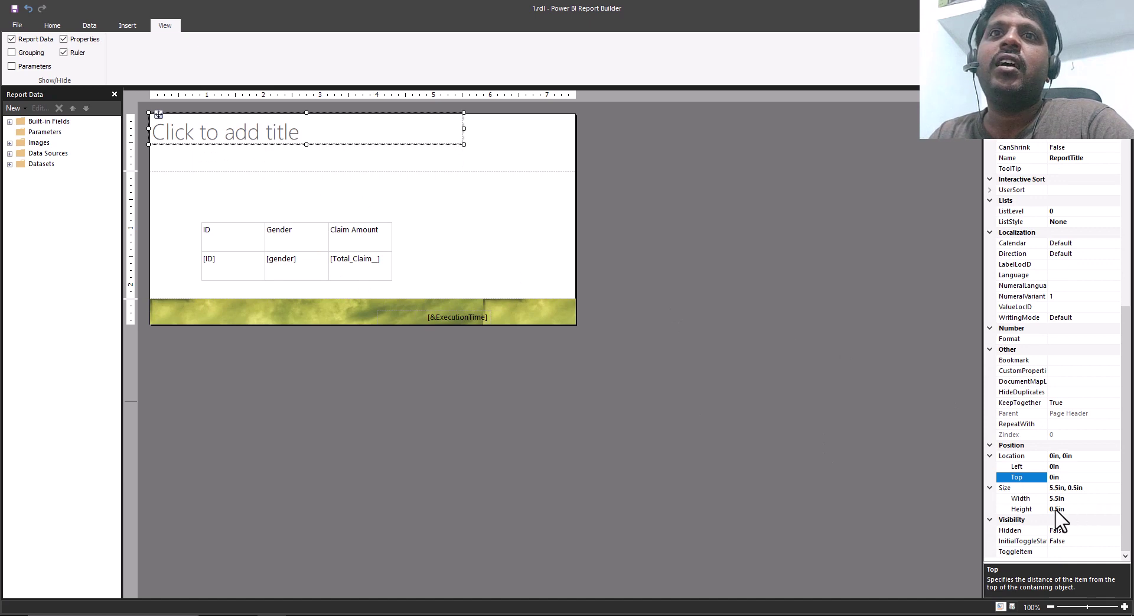
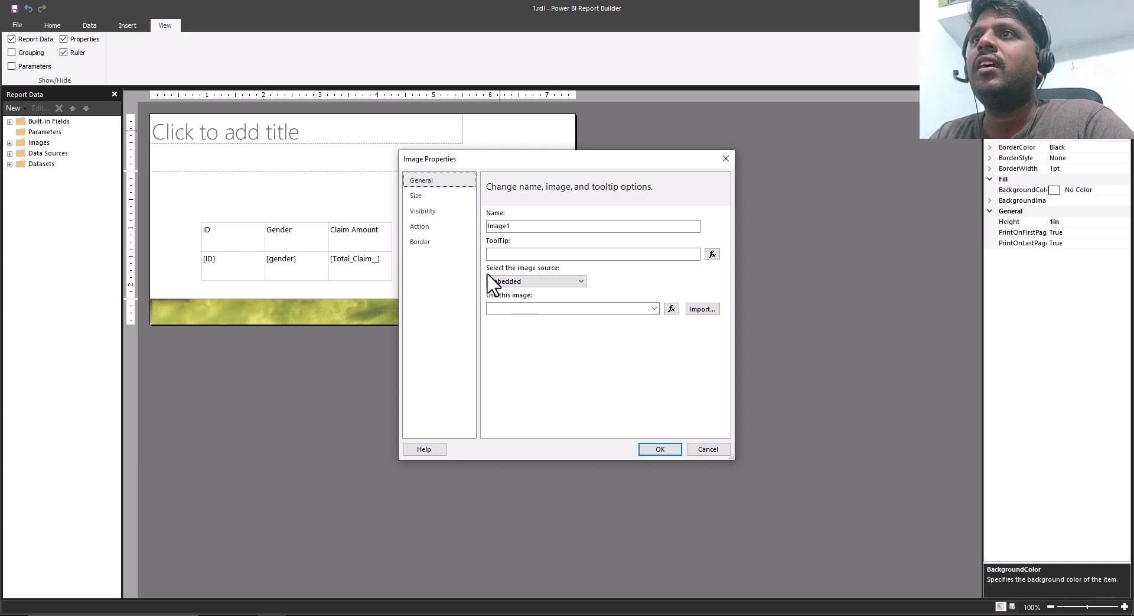
- Keep the new header image's source as Embedded and import the picture bf4cc6a80f720bac571a323a9bf09281 for it
drag(478, 265, 592, 300)
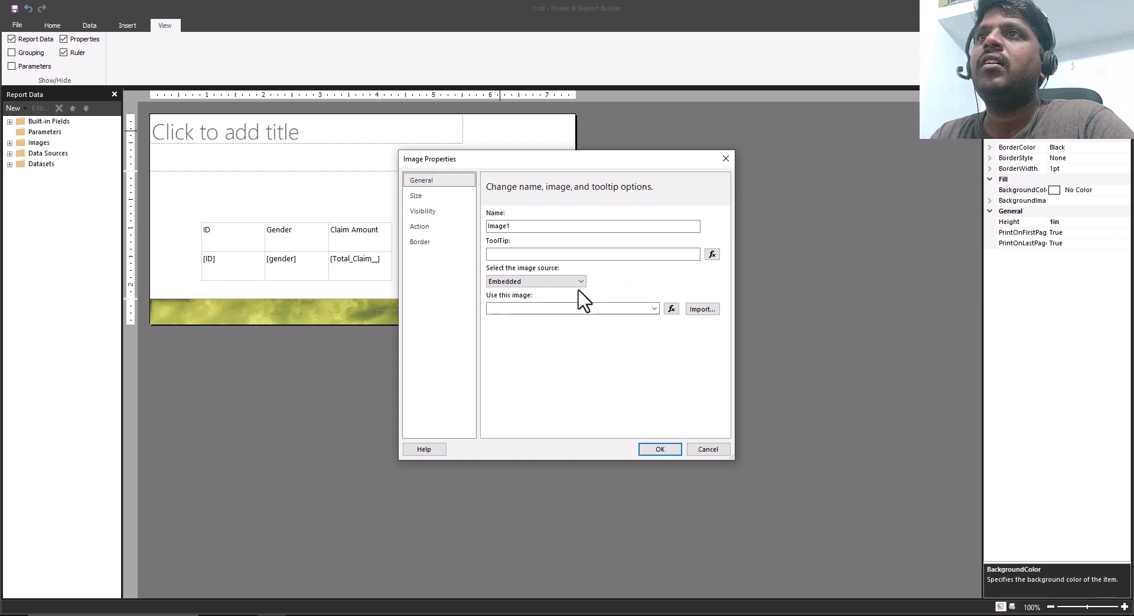
click(537, 281)
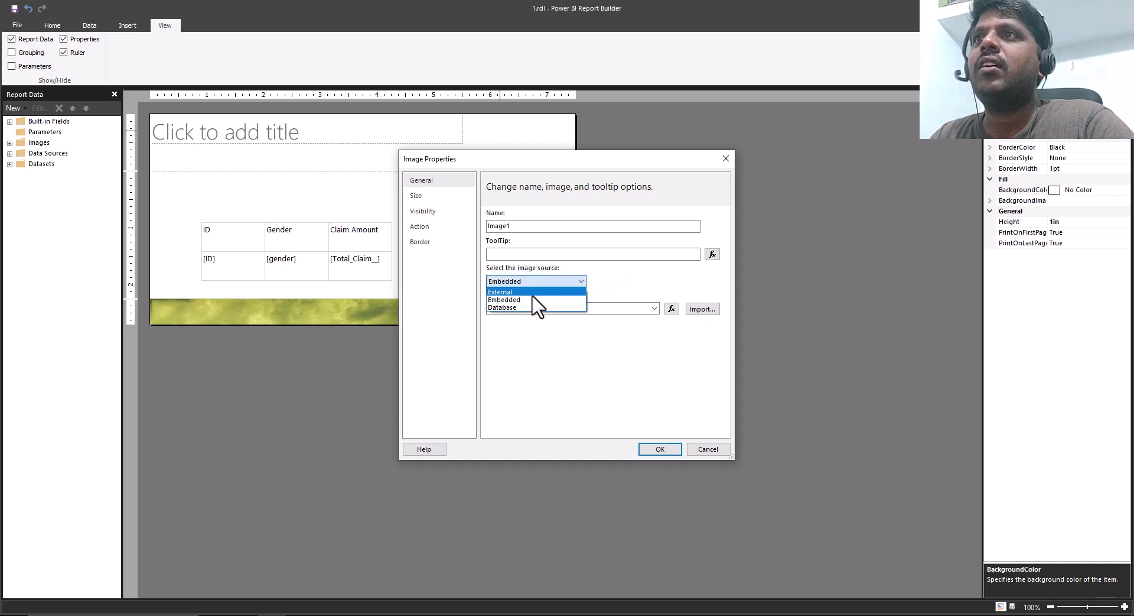
click(609, 285)
click(711, 310)
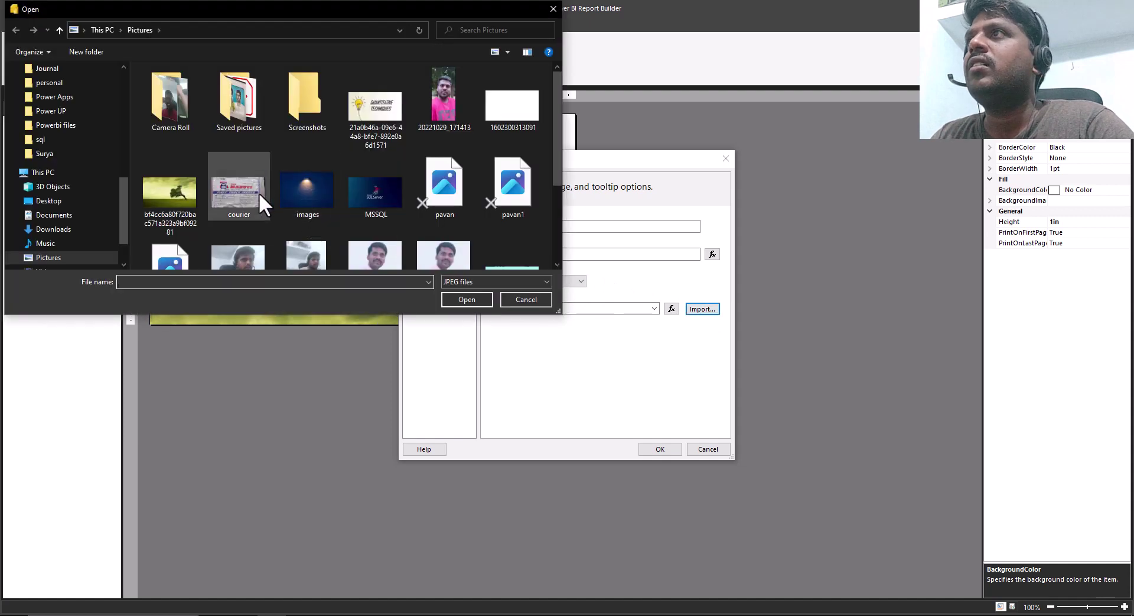
double_click(172, 189)
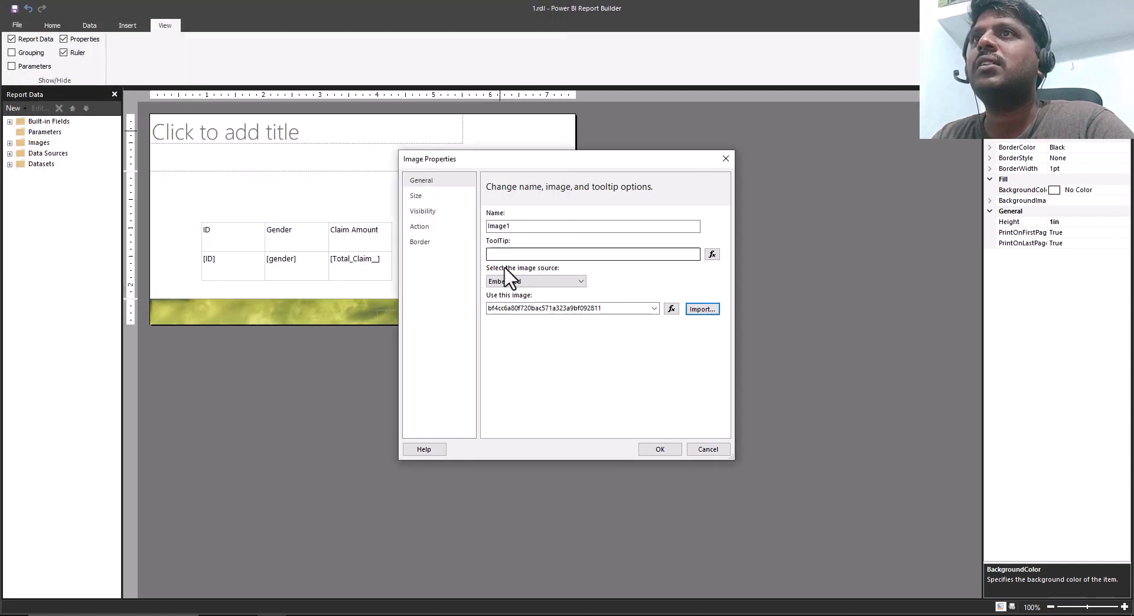
click(659, 448)
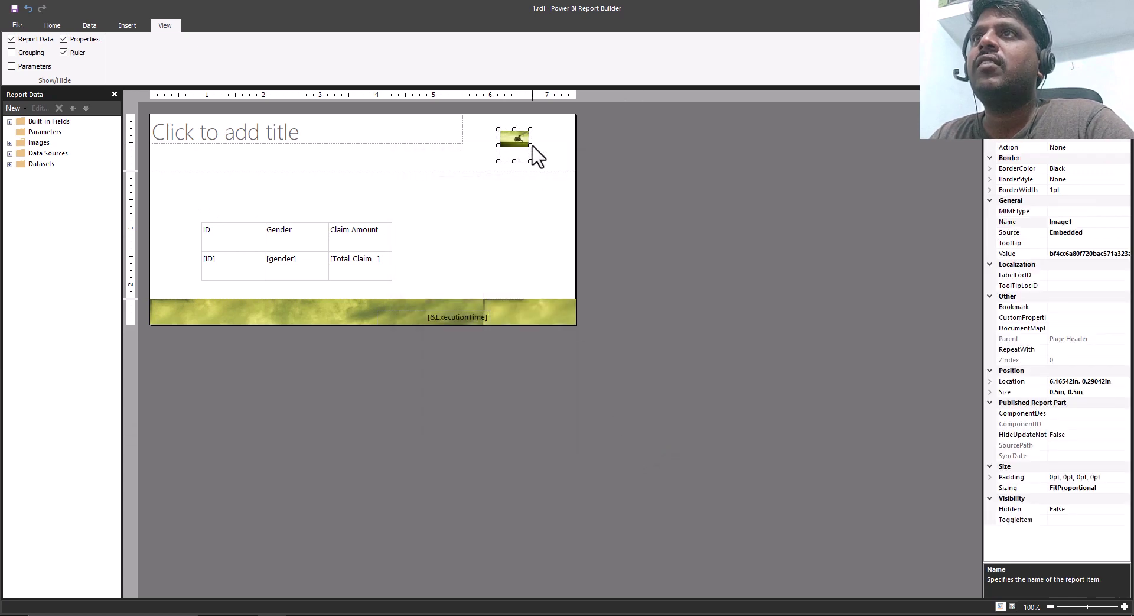
- Enlarge the header image to about 1.71in by 0.97in and place it beside the title, about 5.77in from the left edge
drag(530, 145, 597, 147)
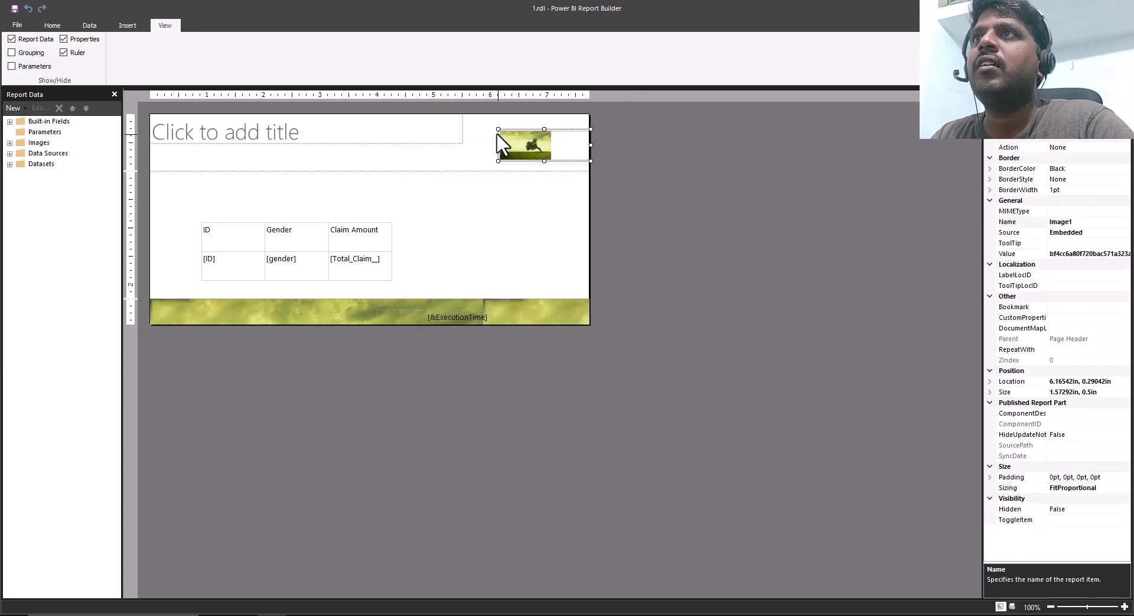
drag(493, 126, 458, 113)
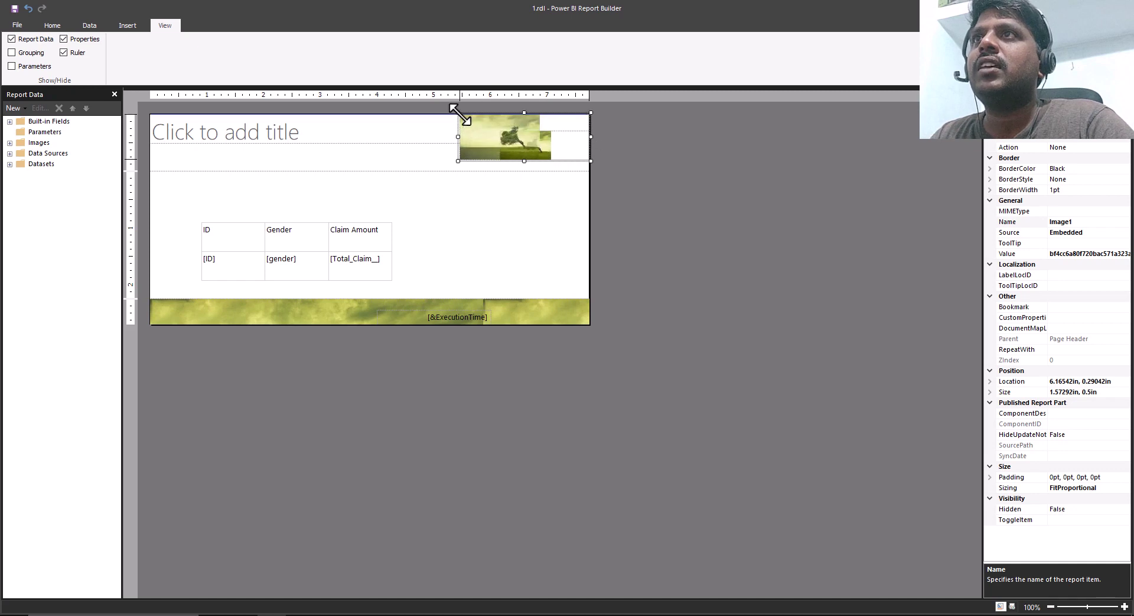
drag(515, 153, 527, 154)
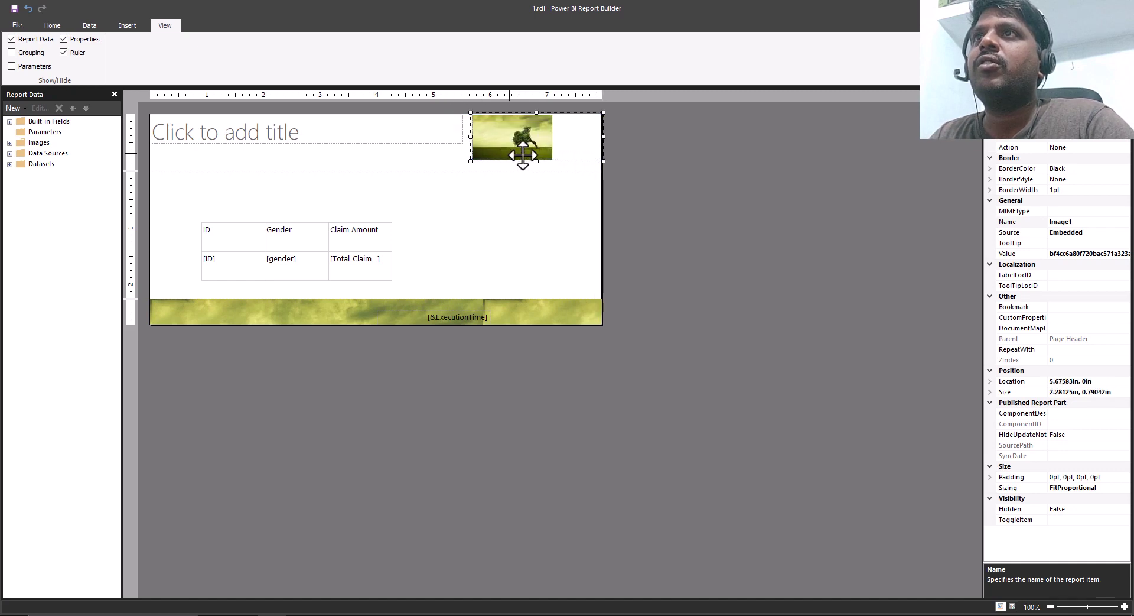
click(600, 140)
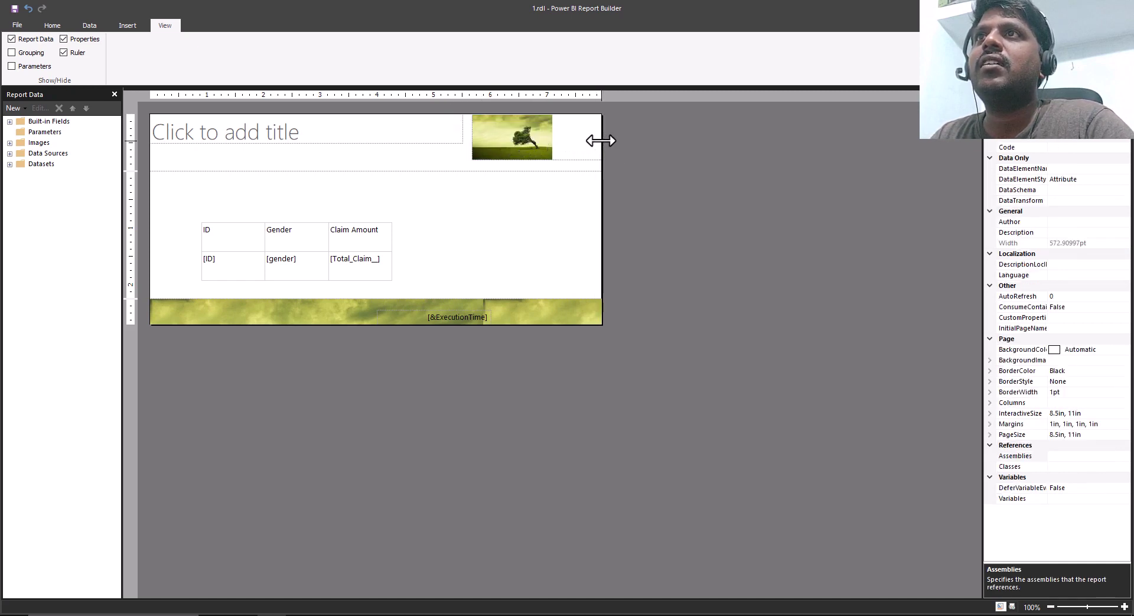
click(563, 152)
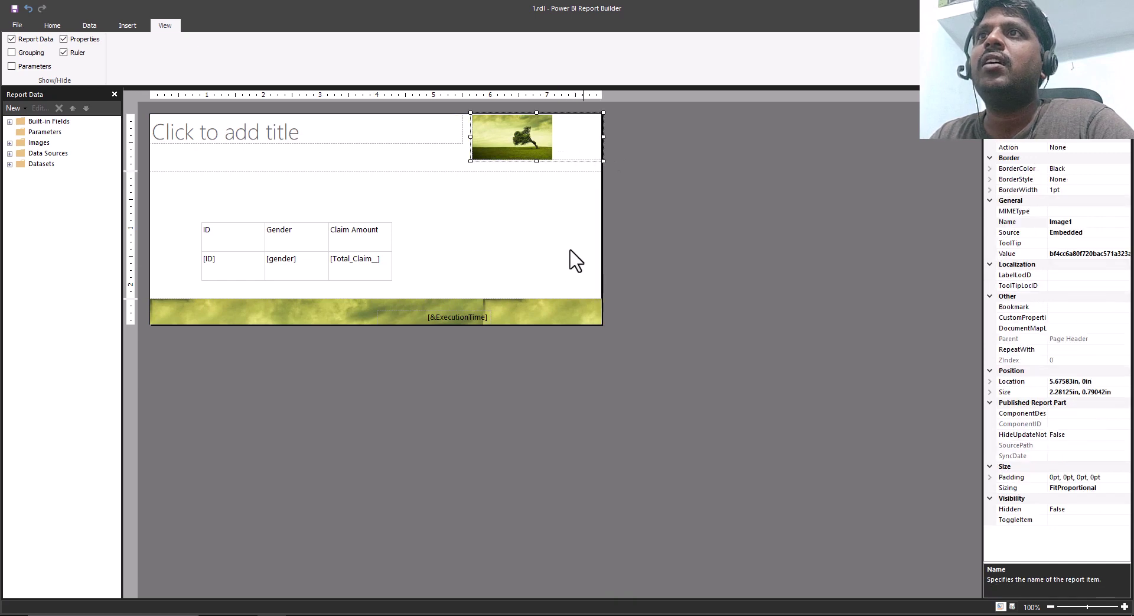
drag(583, 138, 545, 147)
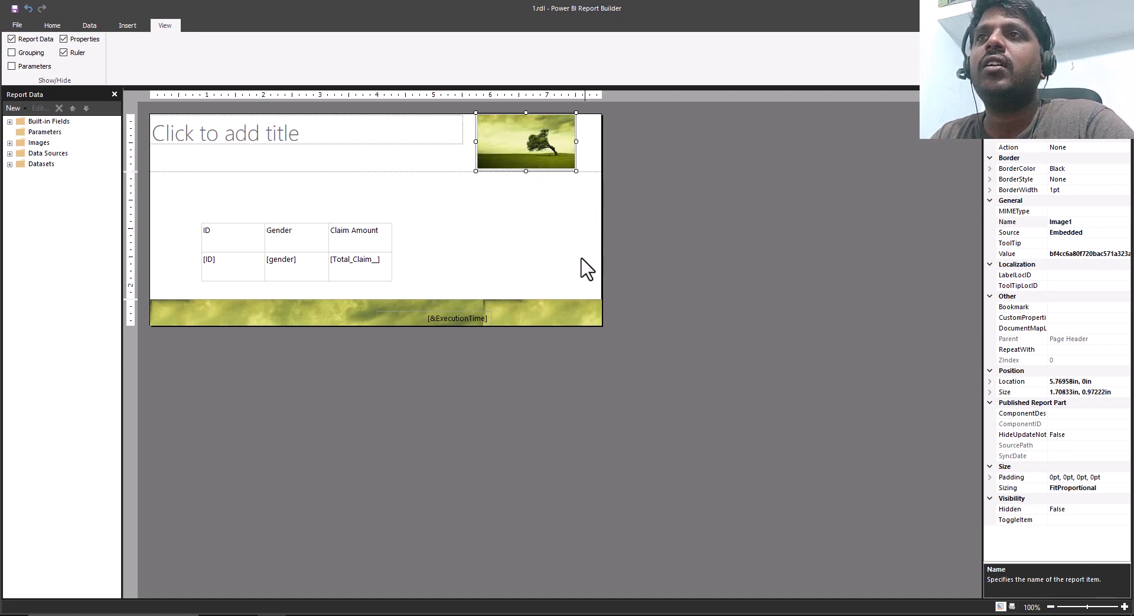
- Reduce the report body's width to 7.5in to end at the header image's right edge
click(544, 260)
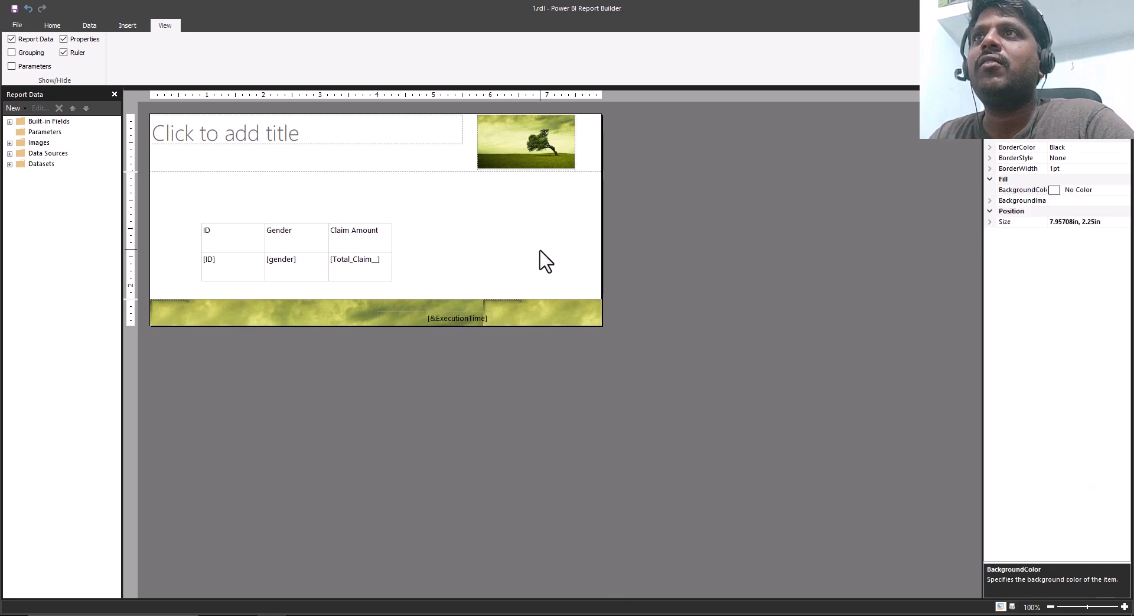
click(990, 222)
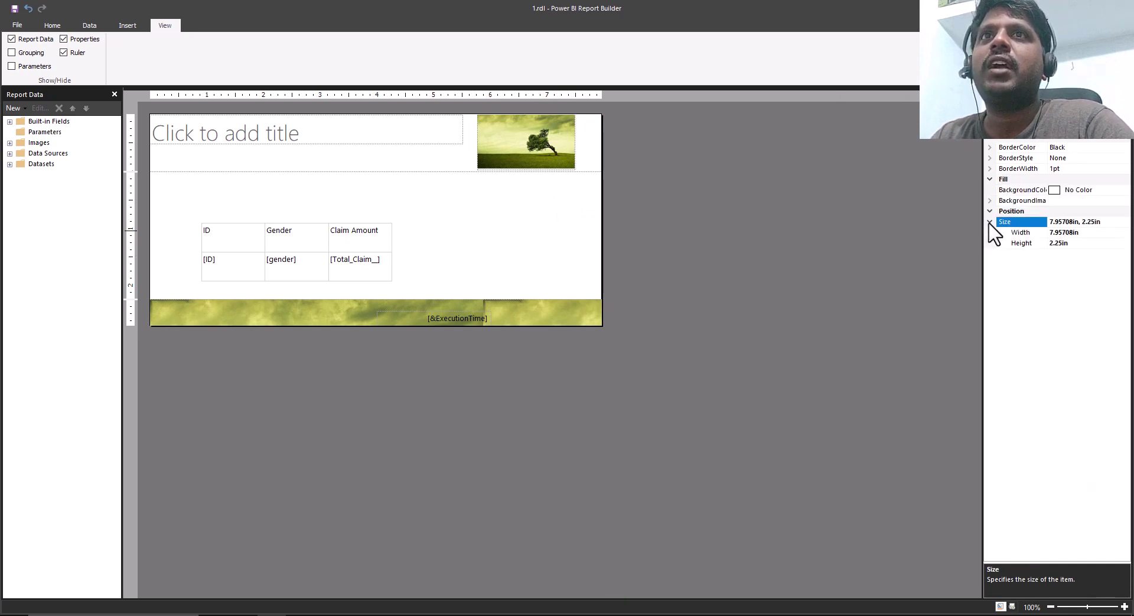
click(1063, 232)
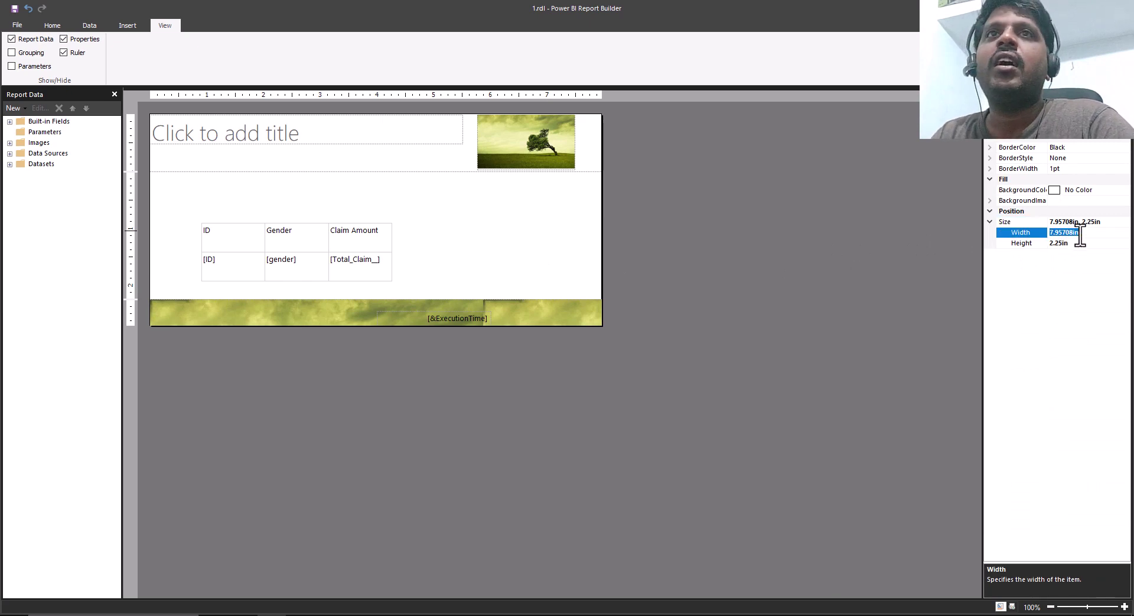
key(Return)
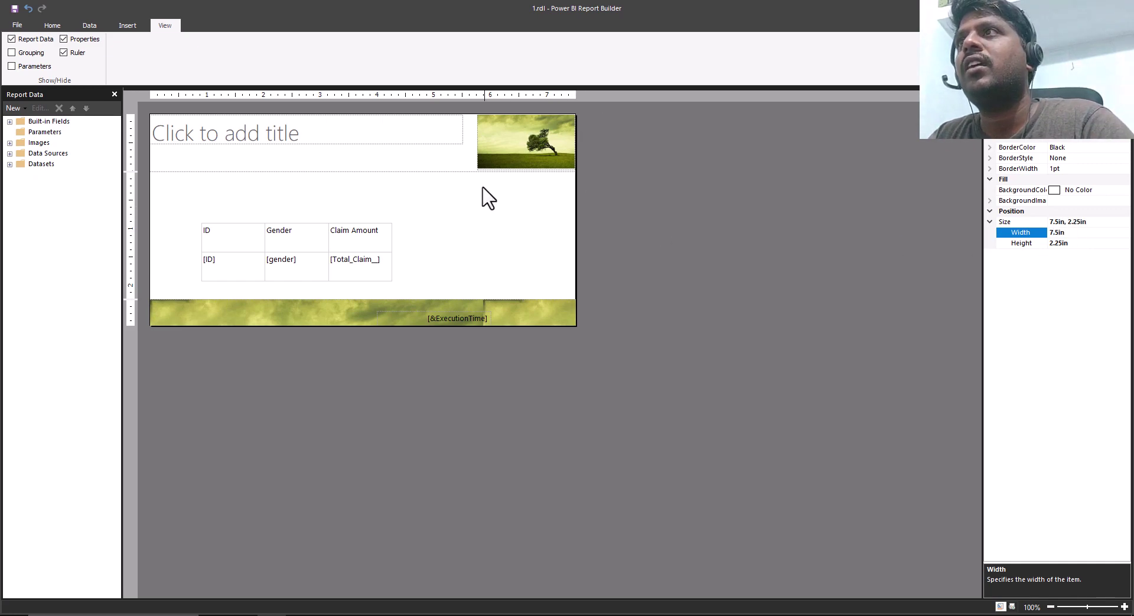
- Run the report and examine the header image and the claim table in the rendered output
click(45, 27)
click(18, 53)
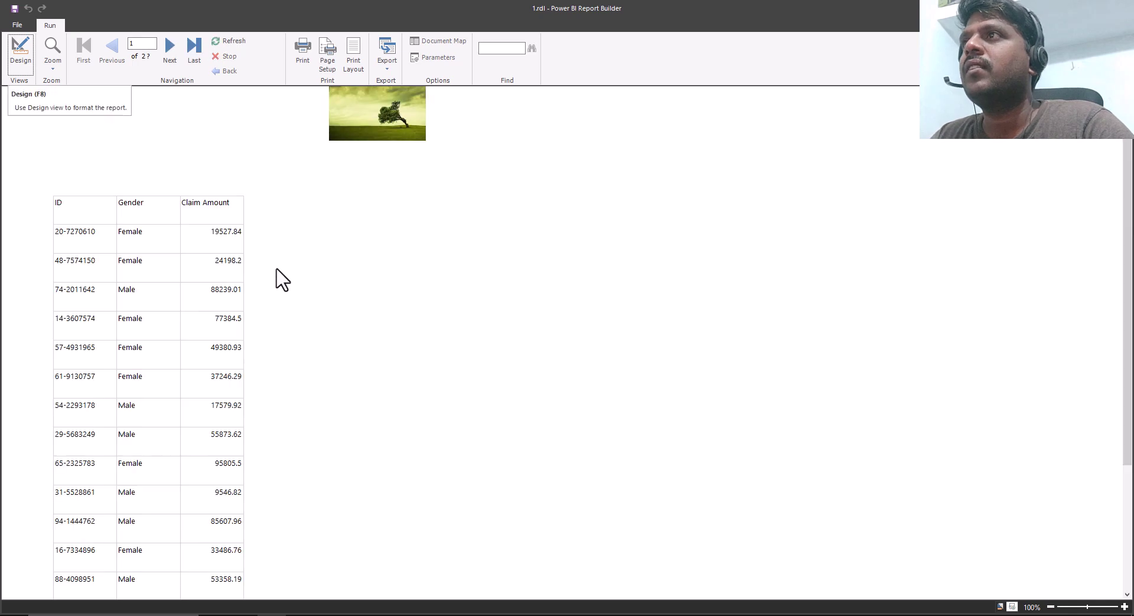
scroll(340, 239, down, 10)
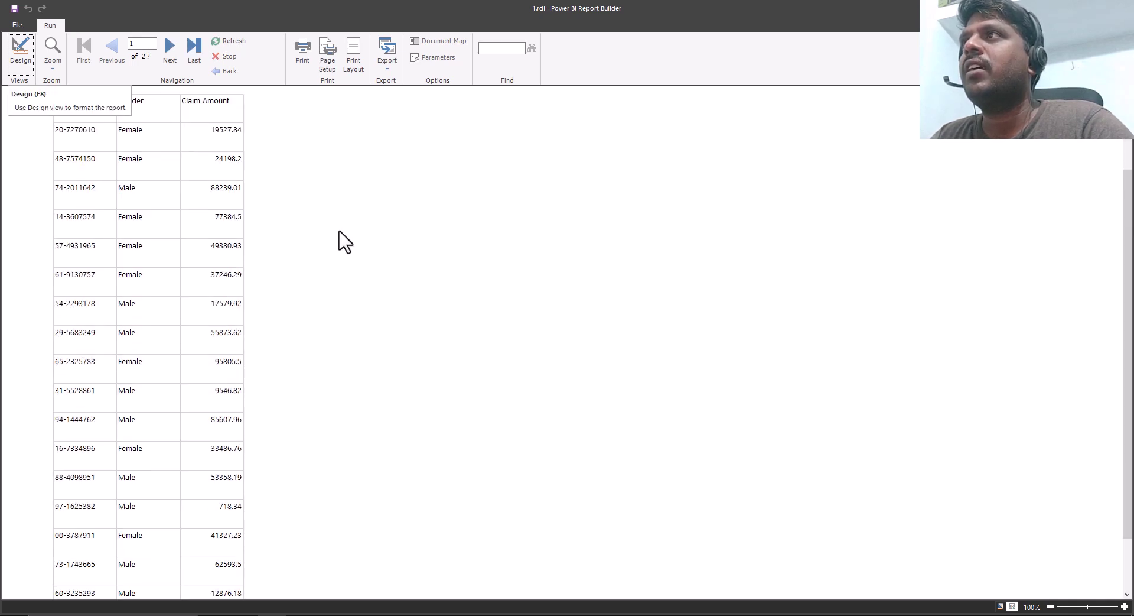
- Switch the rendered report to print layout and examine the header image, claim table and footer across several pages
scroll(354, 239, up, 5)
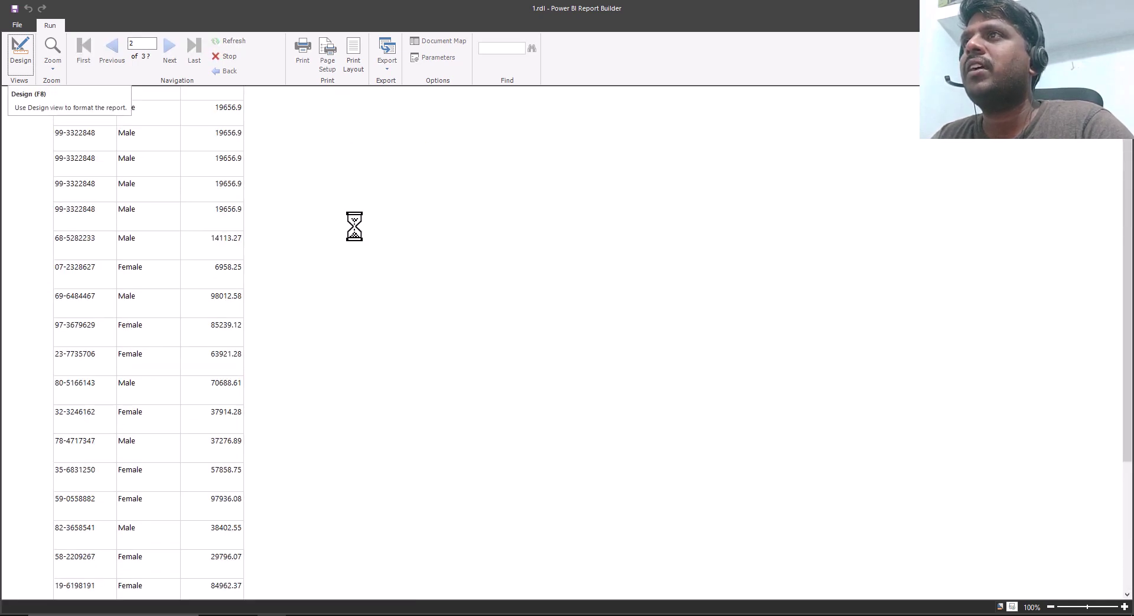
click(355, 64)
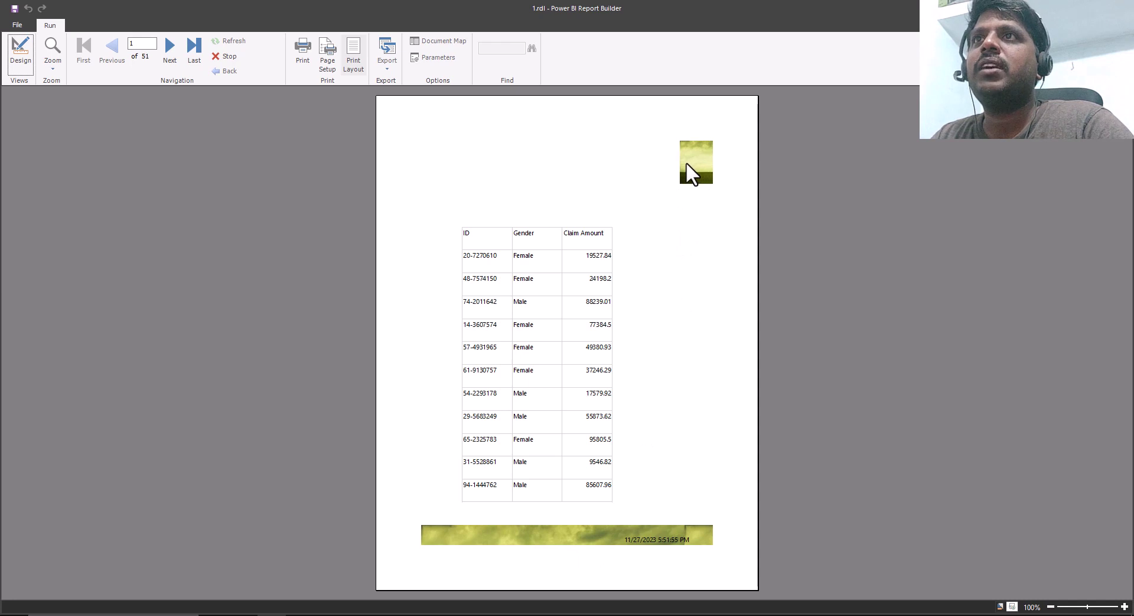
scroll(648, 316, down, 2)
scroll(650, 319, down, 2)
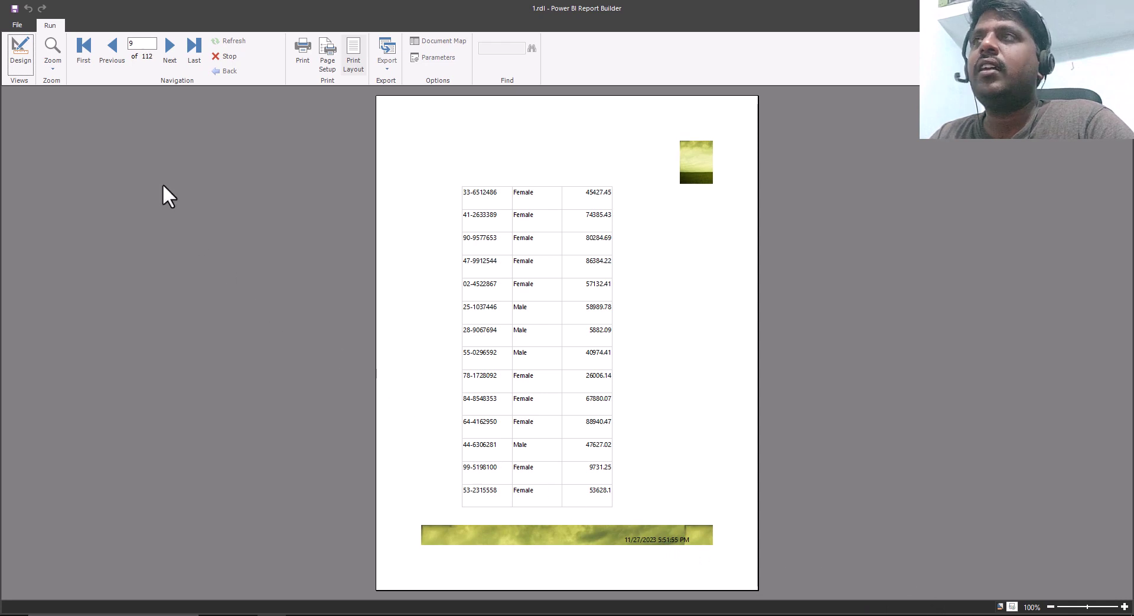
click(21, 59)
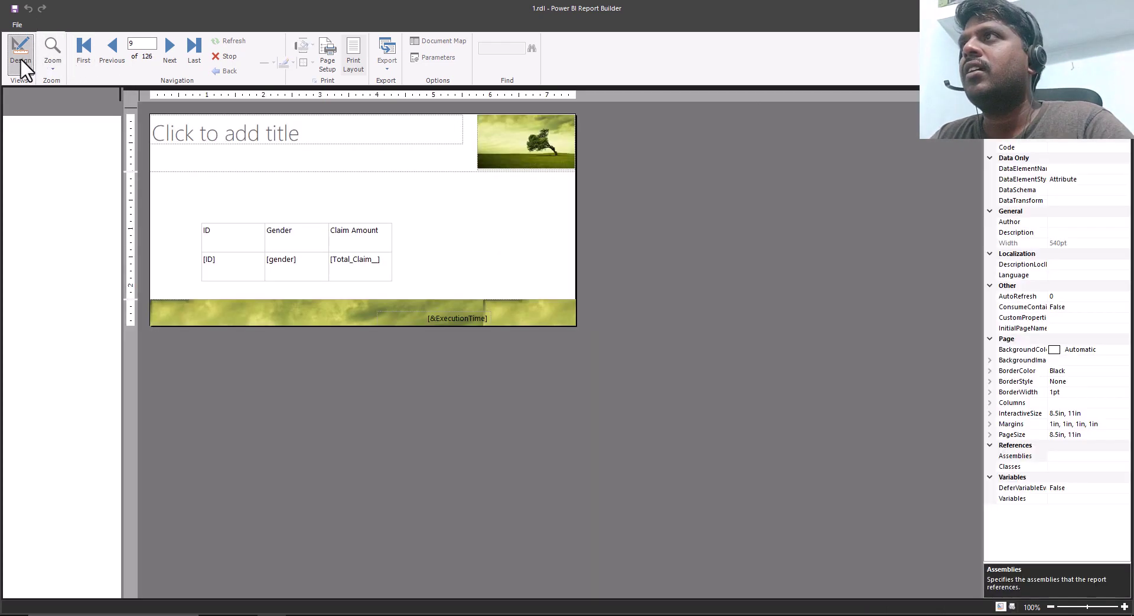
- Set the location of the footer's execution time text box to Left 0in and Top 0in
click(448, 319)
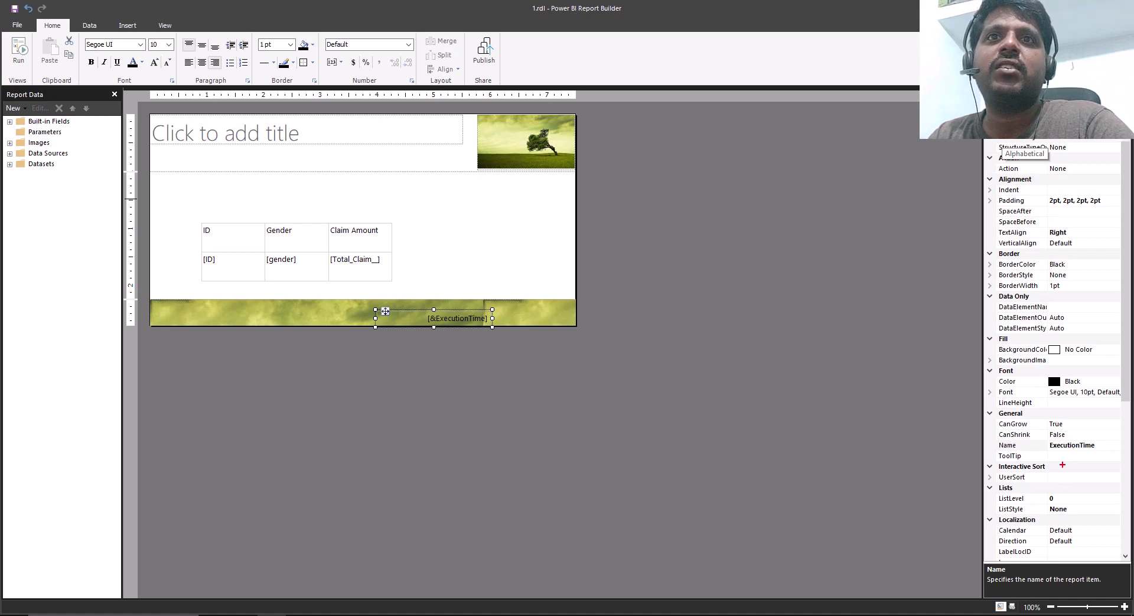
drag(1043, 438, 1108, 457)
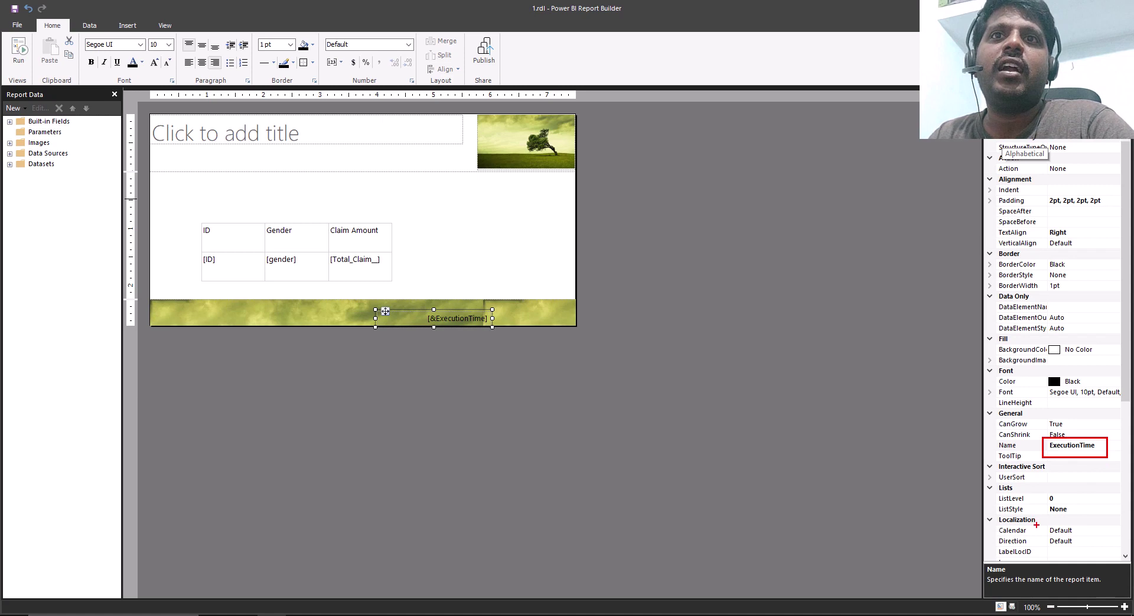
key(Escape)
drag(1128, 384, 1130, 520)
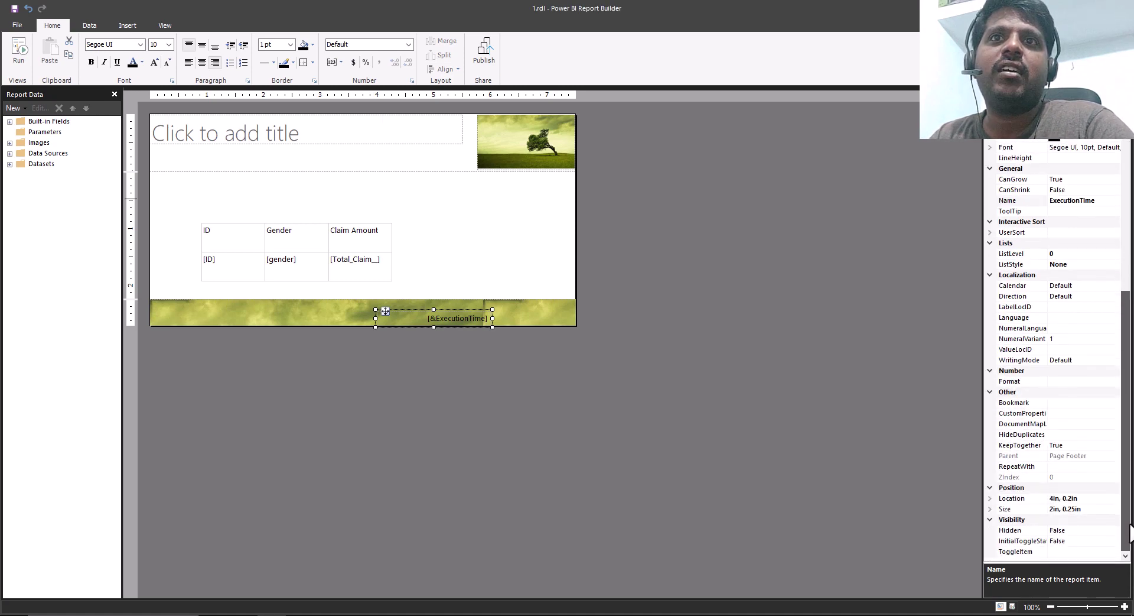
click(990, 498)
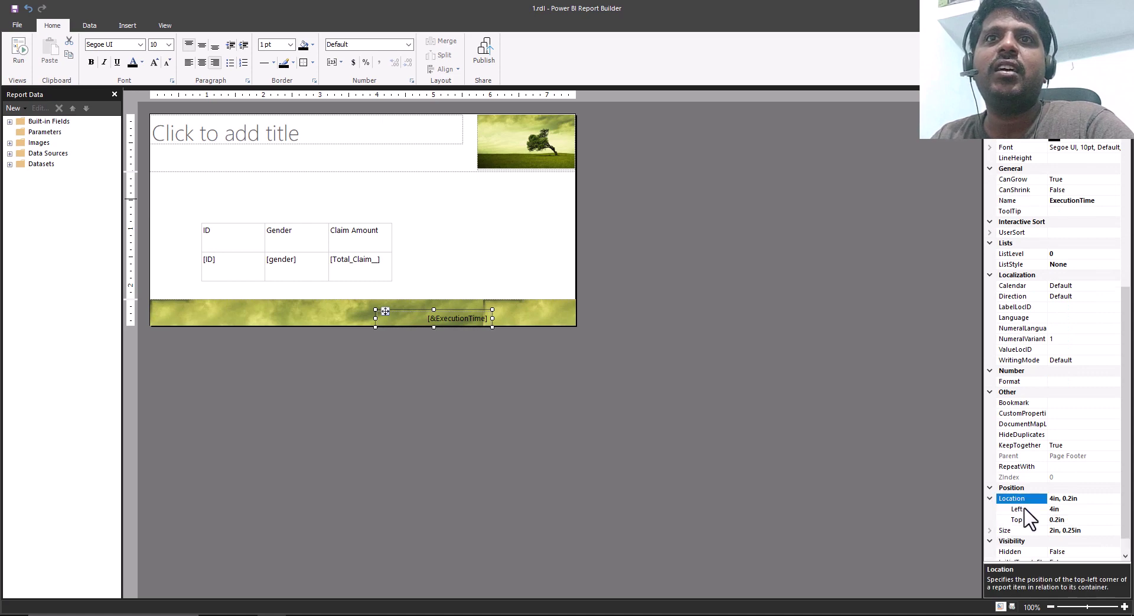
click(1058, 509)
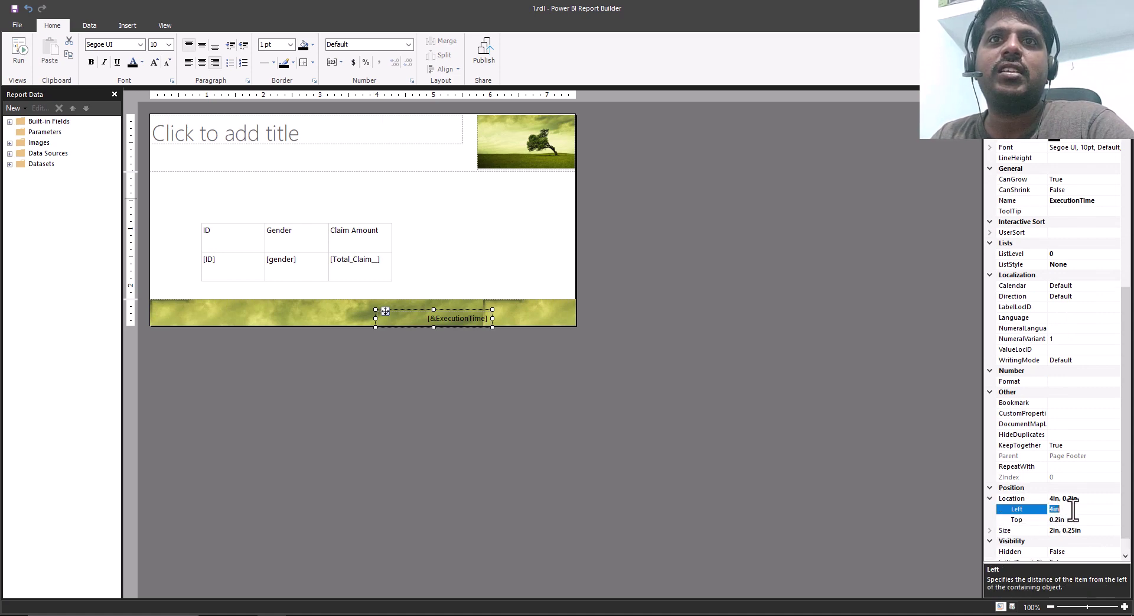
text(0)
key(Return)
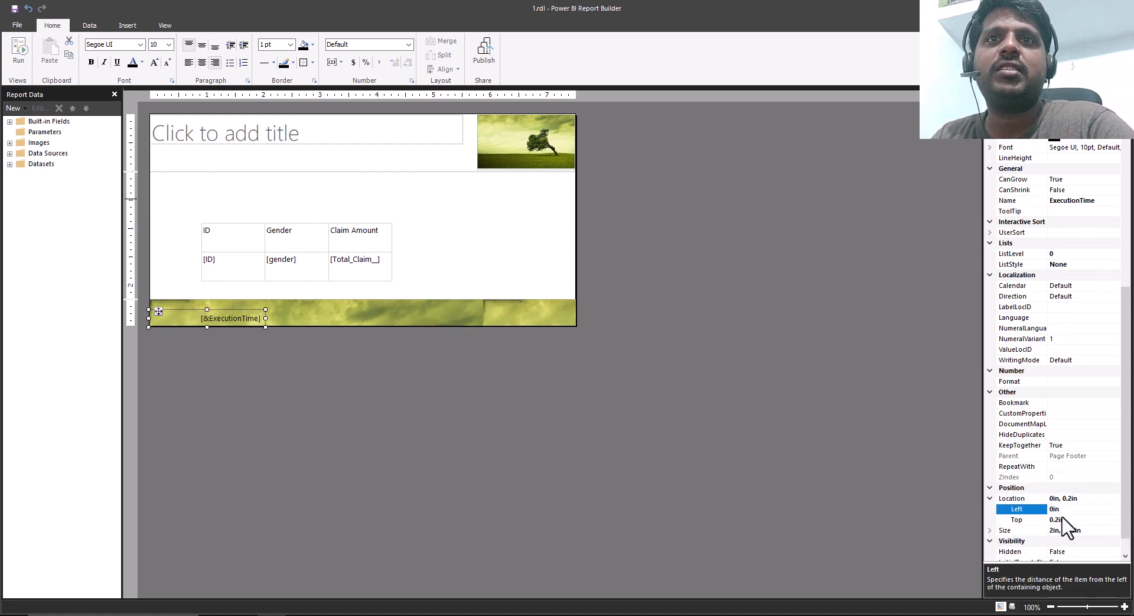
click(1063, 519)
key(Return)
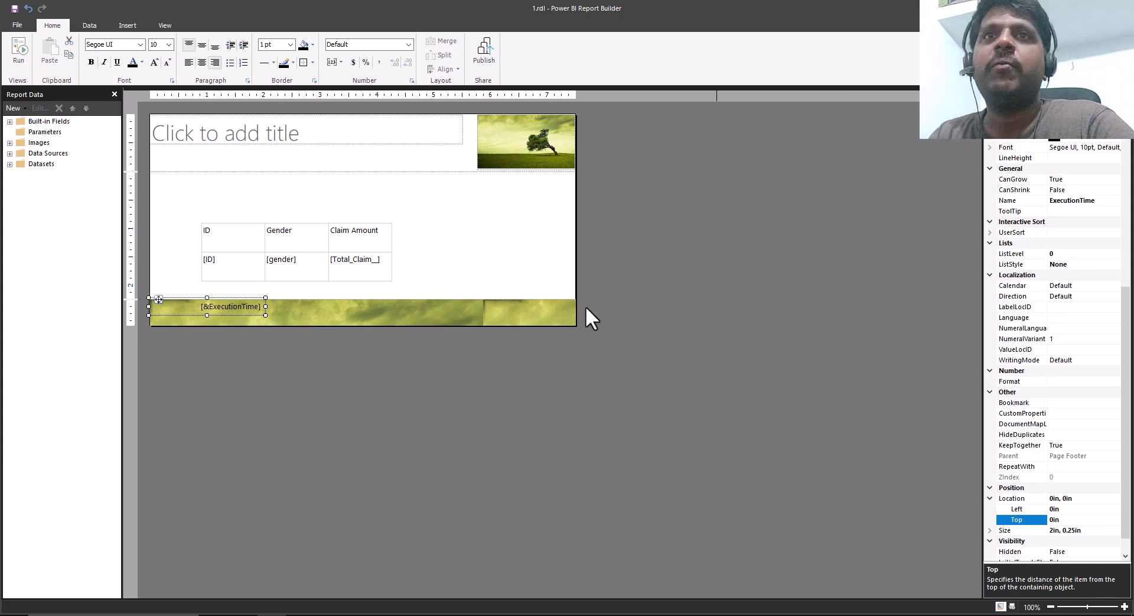
- Set the footer text box's expression to =Globals!ExecutionTime & Globals!PageNumber & " of " & Globals!TotalPages
right_click(244, 306)
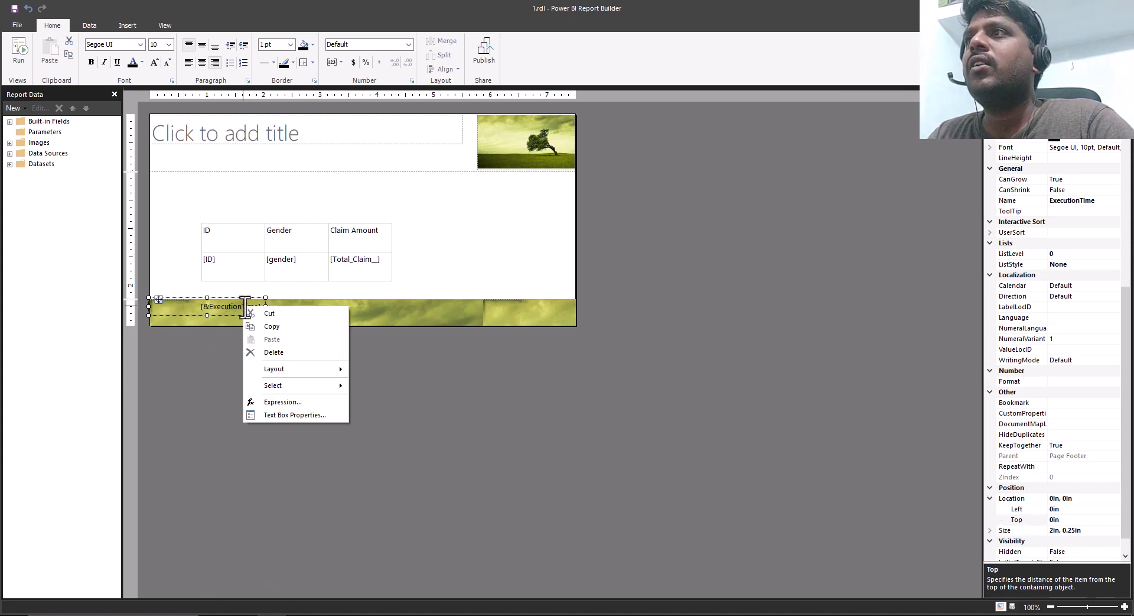
click(286, 401)
click(503, 163)
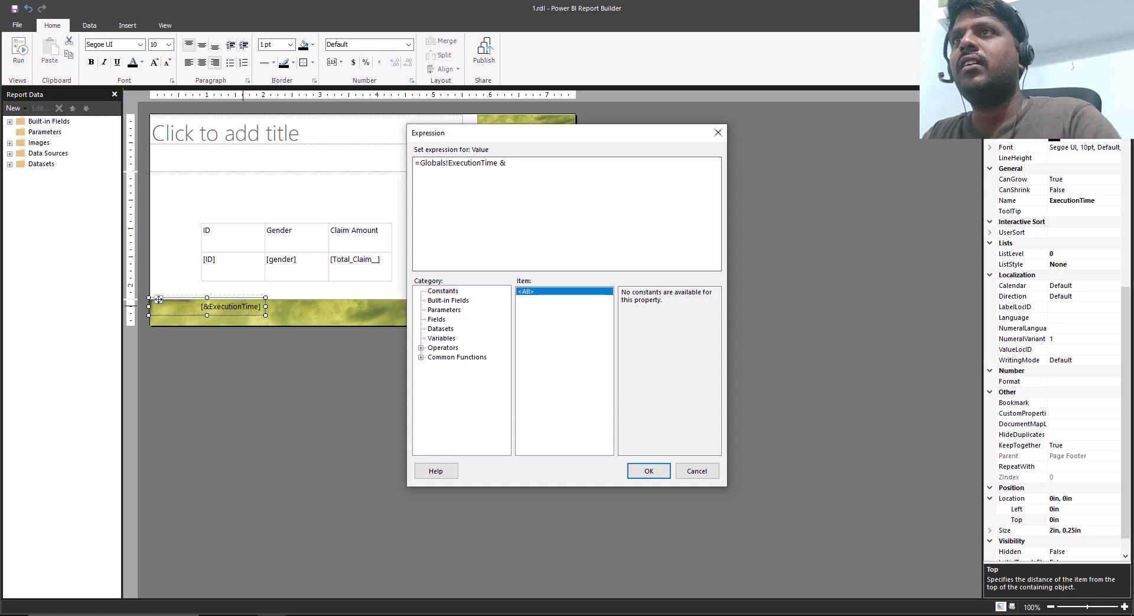
click(455, 302)
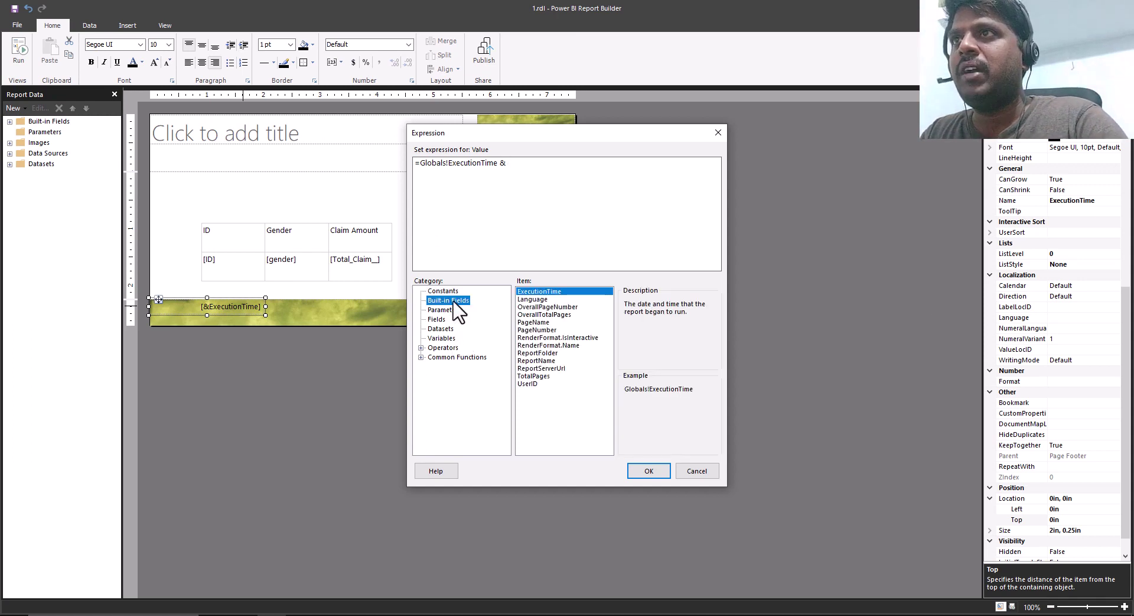
click(544, 329)
double_click(543, 330)
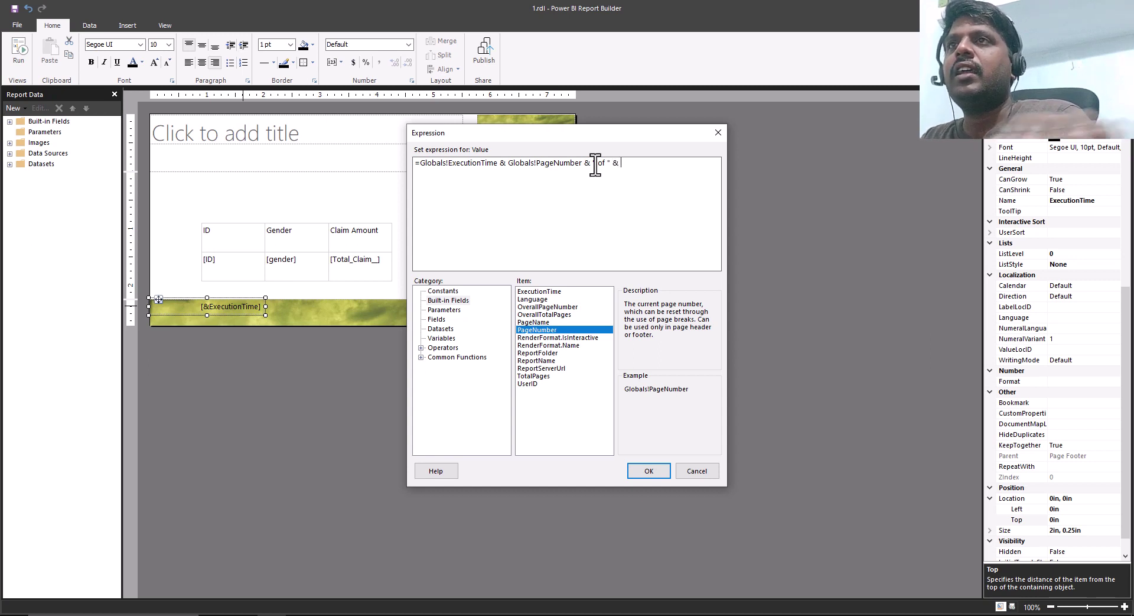
double_click(535, 376)
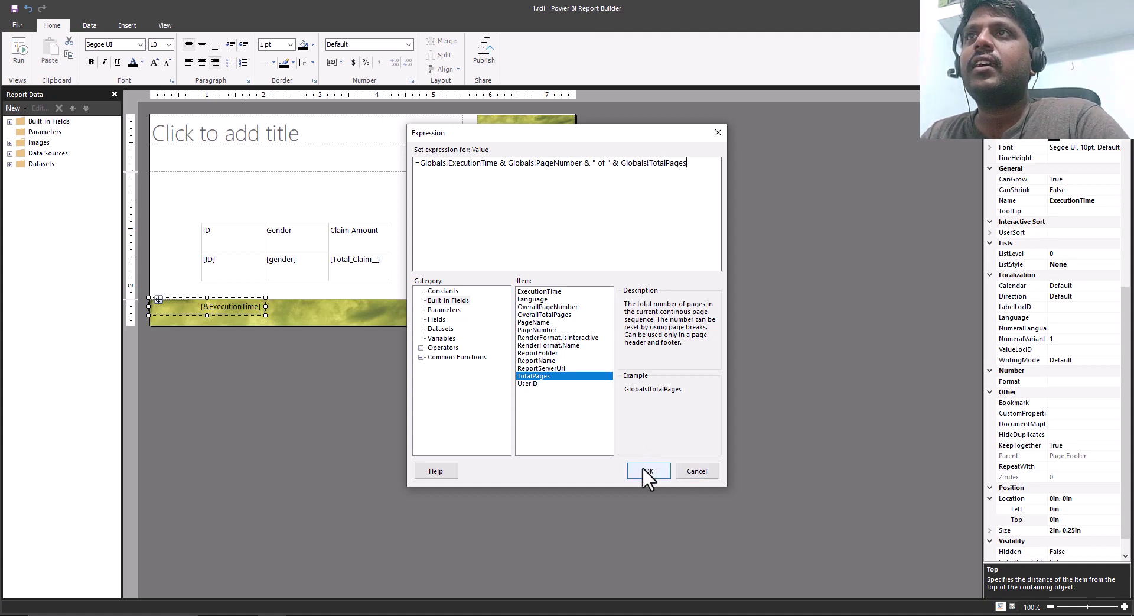
drag(706, 163, 255, 294)
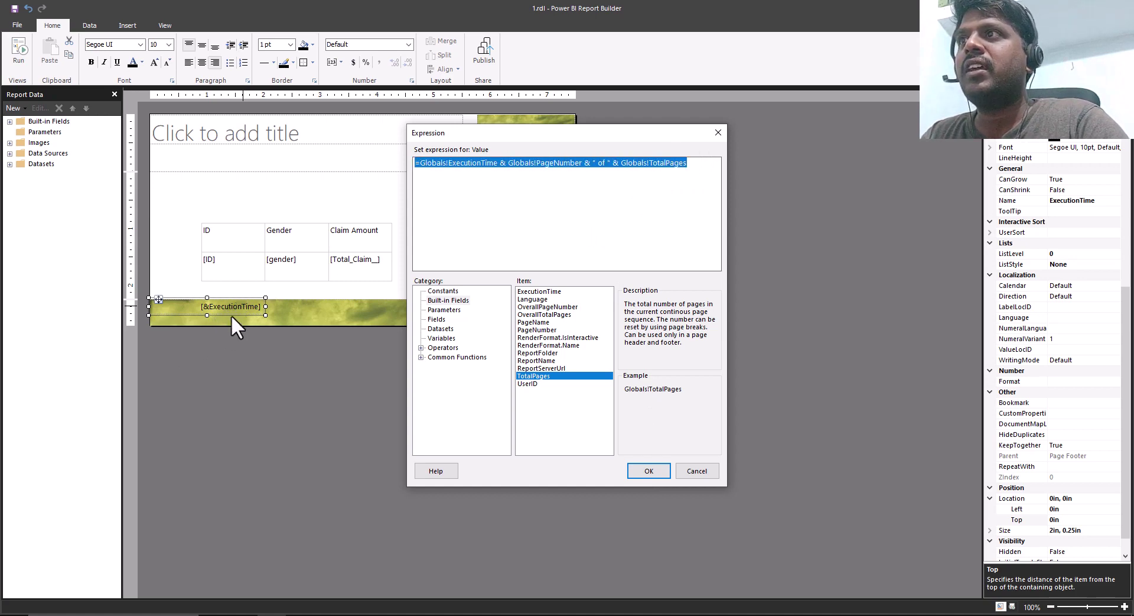
click(641, 469)
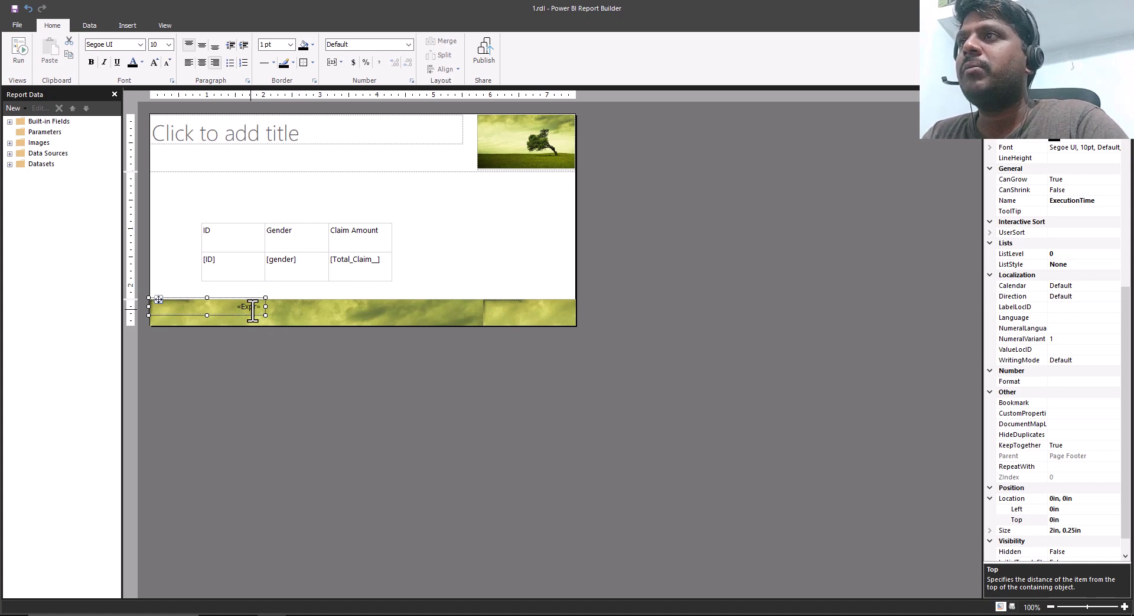
- Run the report and check the execution time and page numbering in the footer on several pages
click(18, 49)
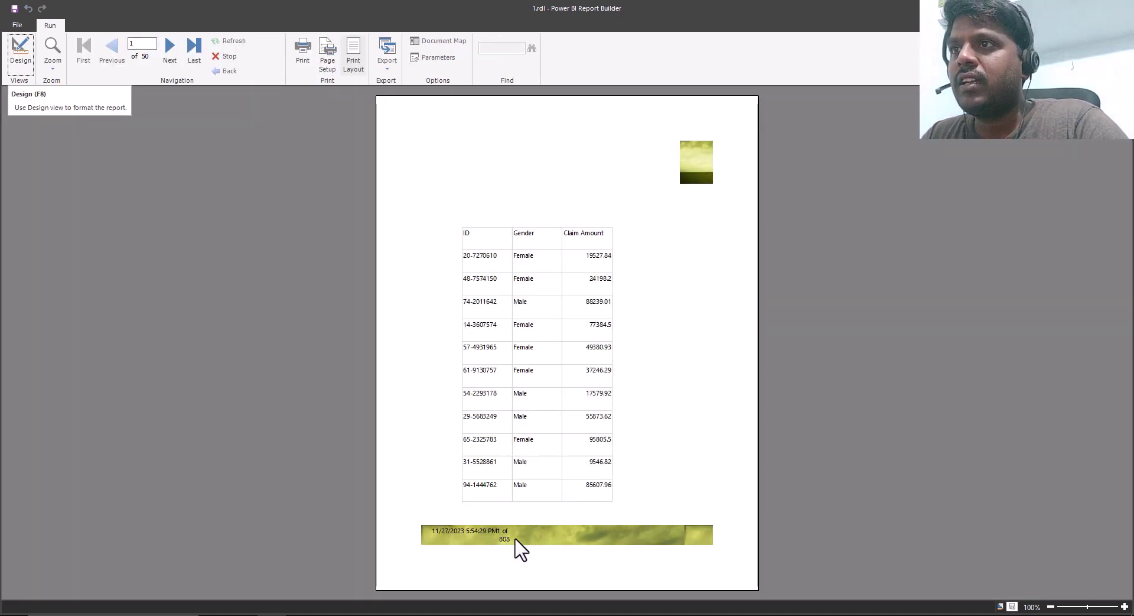
scroll(527, 546, down, 2)
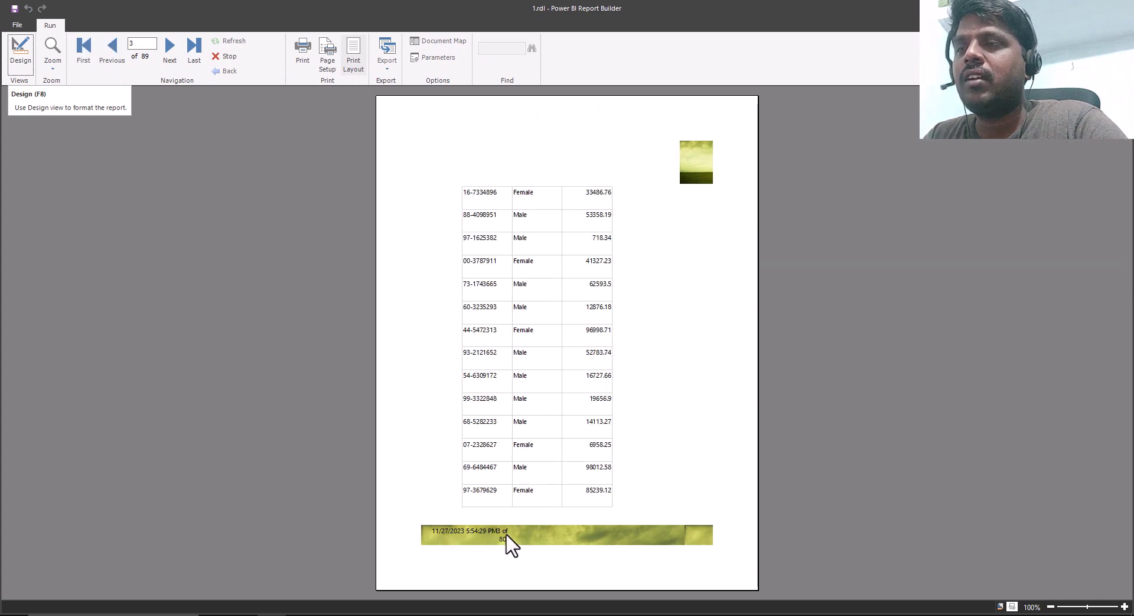
scroll(505, 536, down, 2)
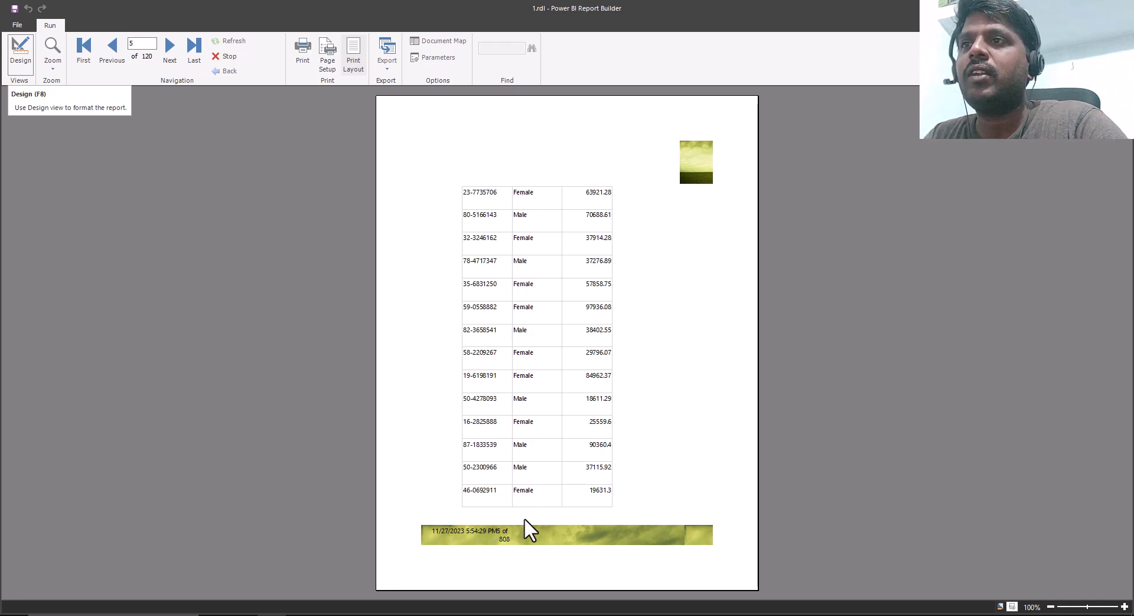
click(21, 54)
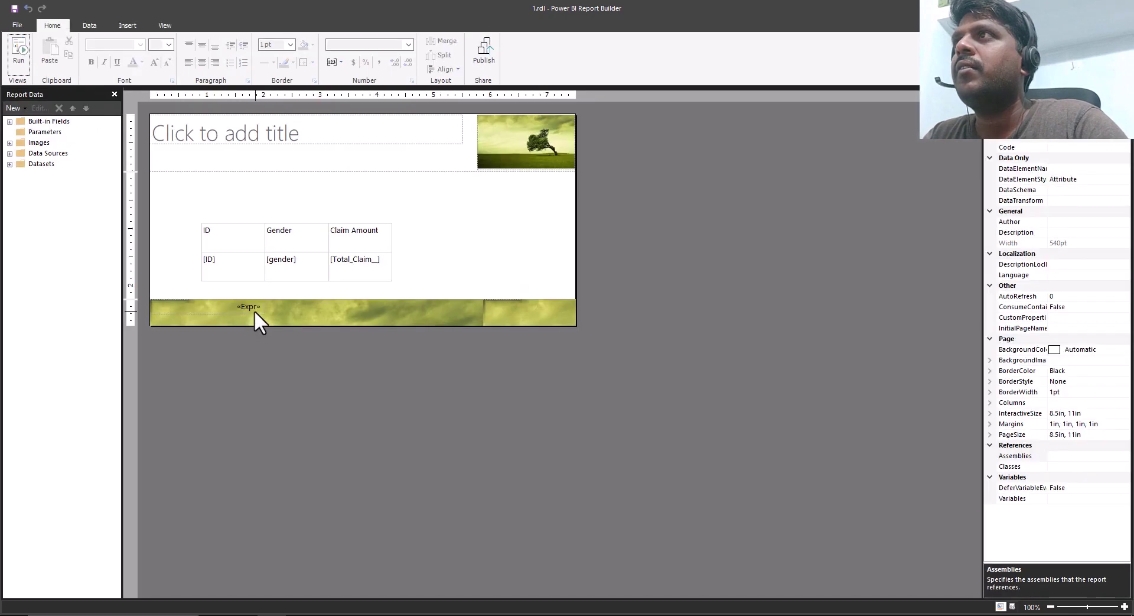
- Widen the footer's expression text box to about 4.3in, ending near the claim table's right edge
click(265, 306)
drag(265, 306, 392, 314)
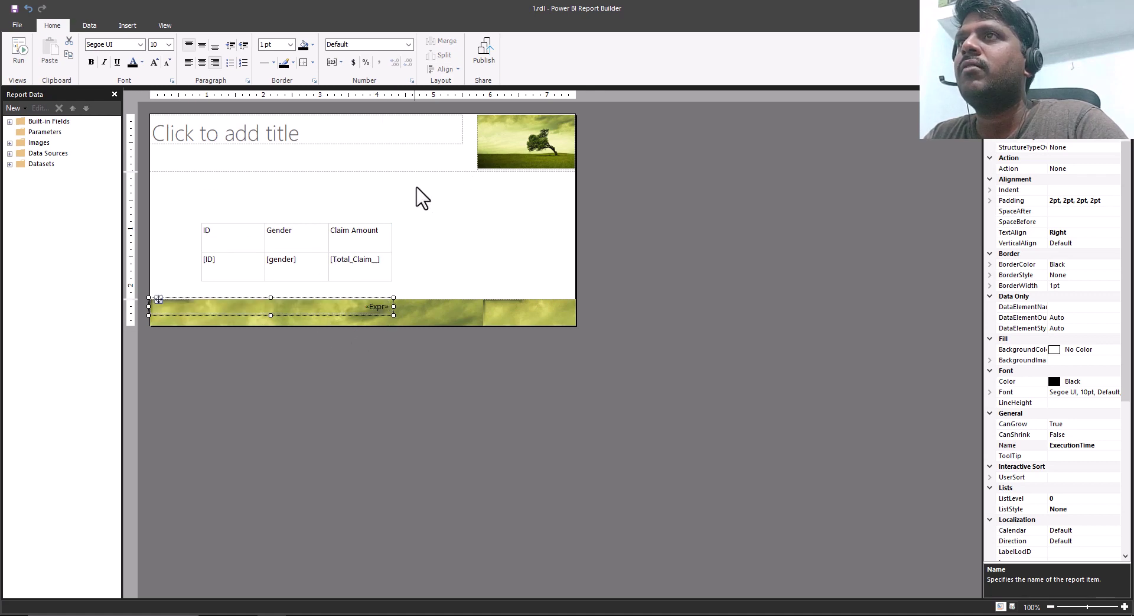
click(438, 240)
double_click(371, 307)
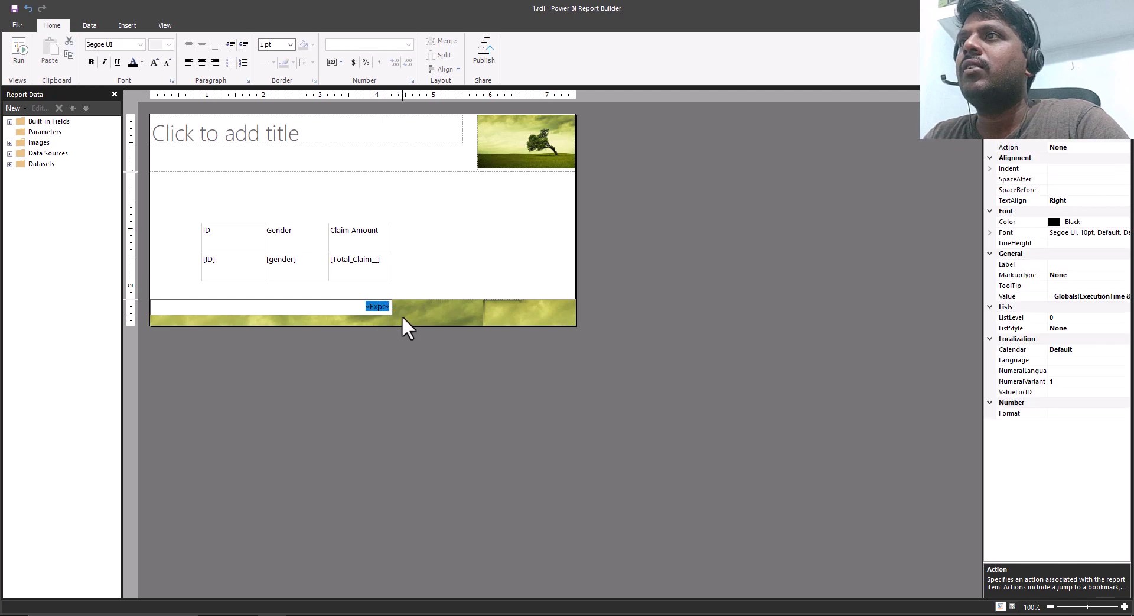
click(401, 314)
click(385, 309)
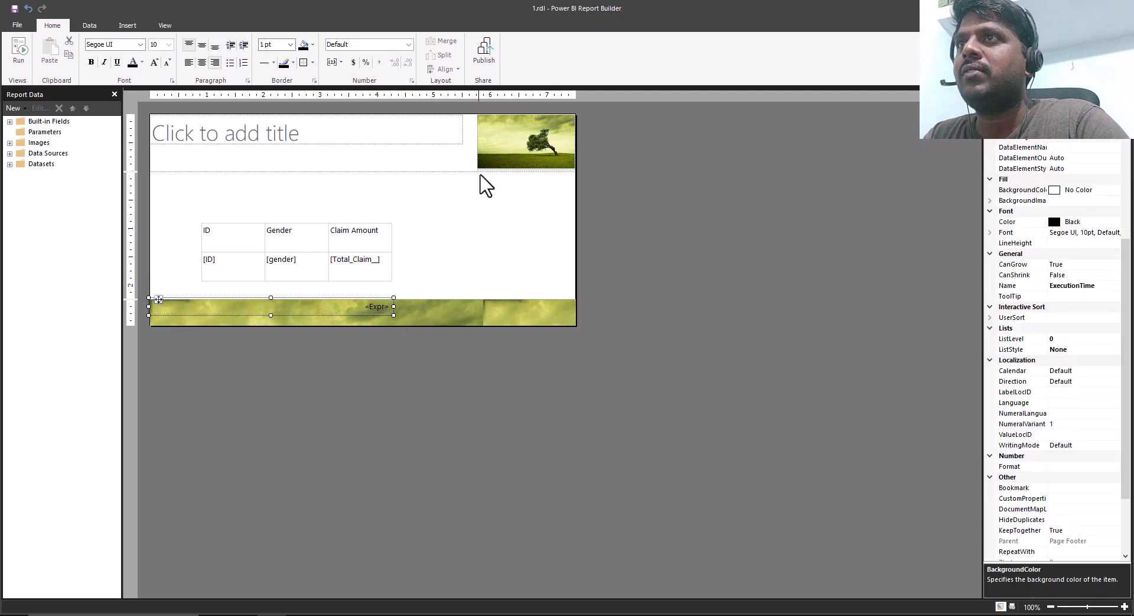
- Place the header image directly beside the title box, about 5.6in from the left edge, and widen its frame slightly
click(493, 132)
mouse_move(475, 142)
mouse_down()
mouse_move(445, 142)
mouse_move(574, 145)
mouse_up()
click(349, 167)
- Set the report title's expression to the built-in field ReportName
click(321, 140)
right_click(325, 136)
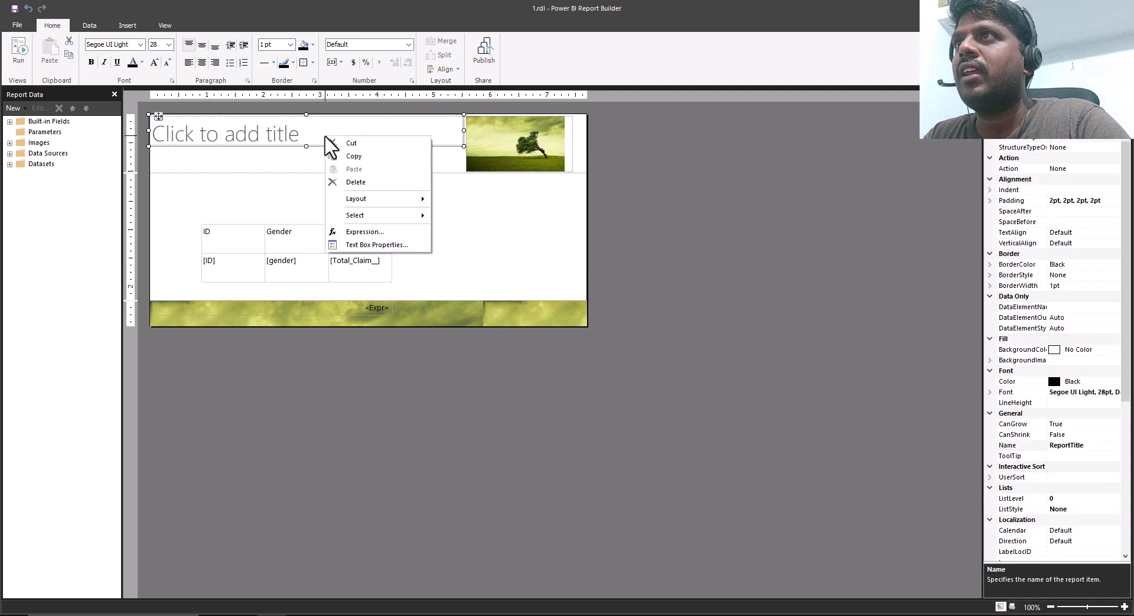
click(367, 232)
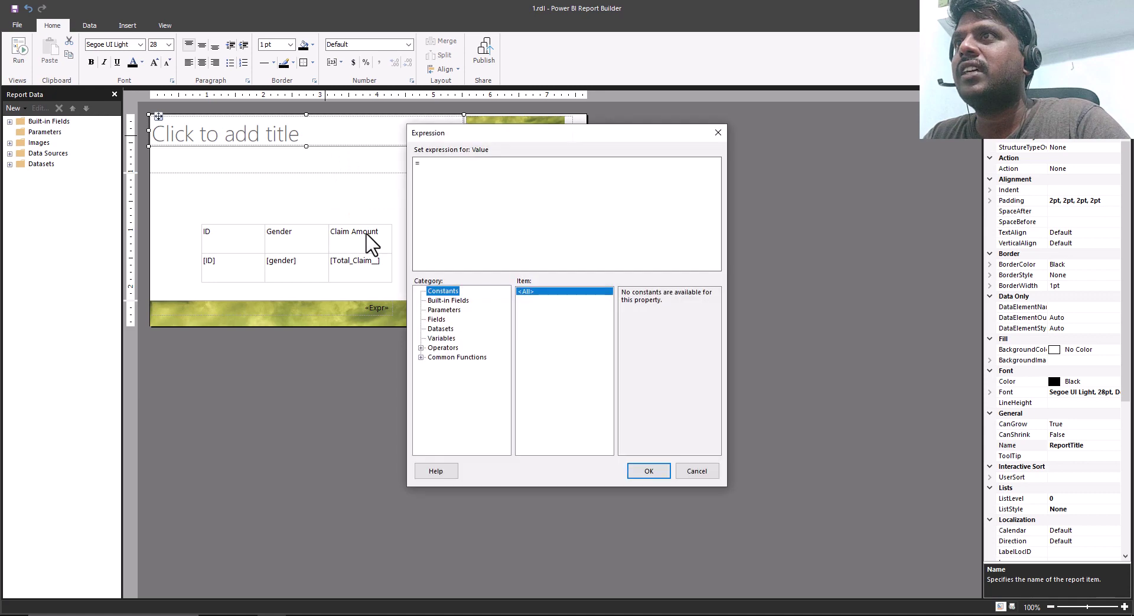
click(455, 301)
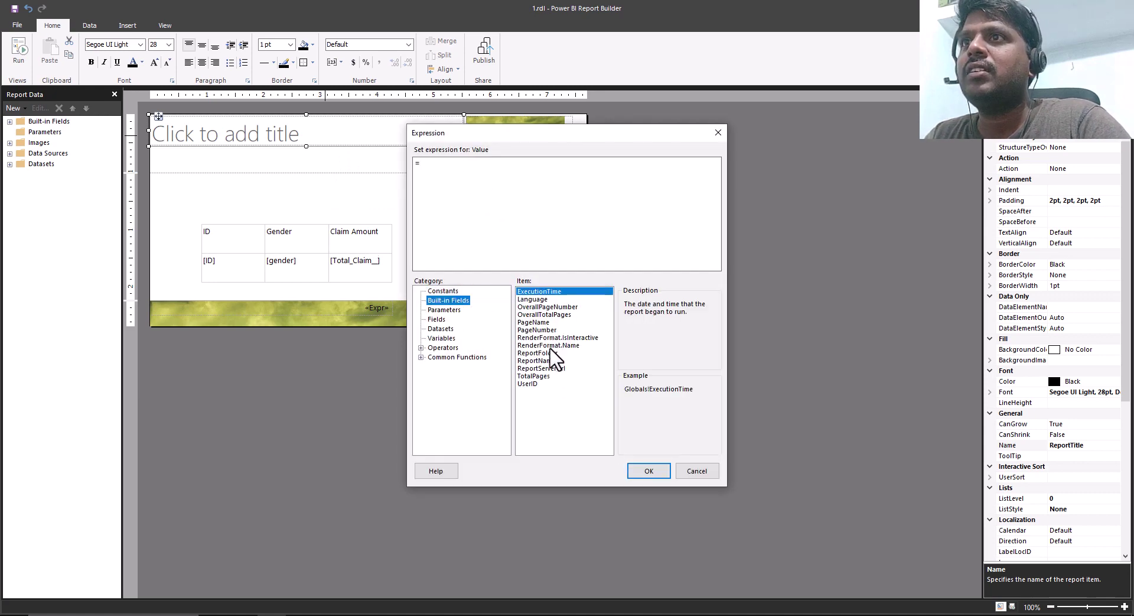
click(539, 360)
double_click(540, 361)
click(641, 471)
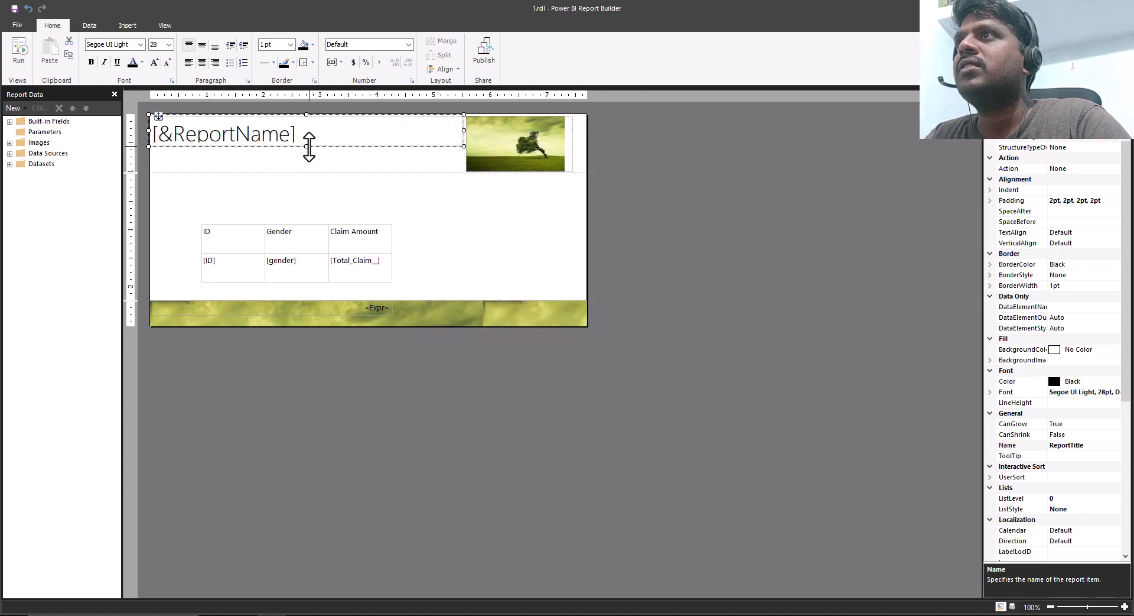
- Increase the report title box's height to about 0.7in
drag(306, 147, 306, 156)
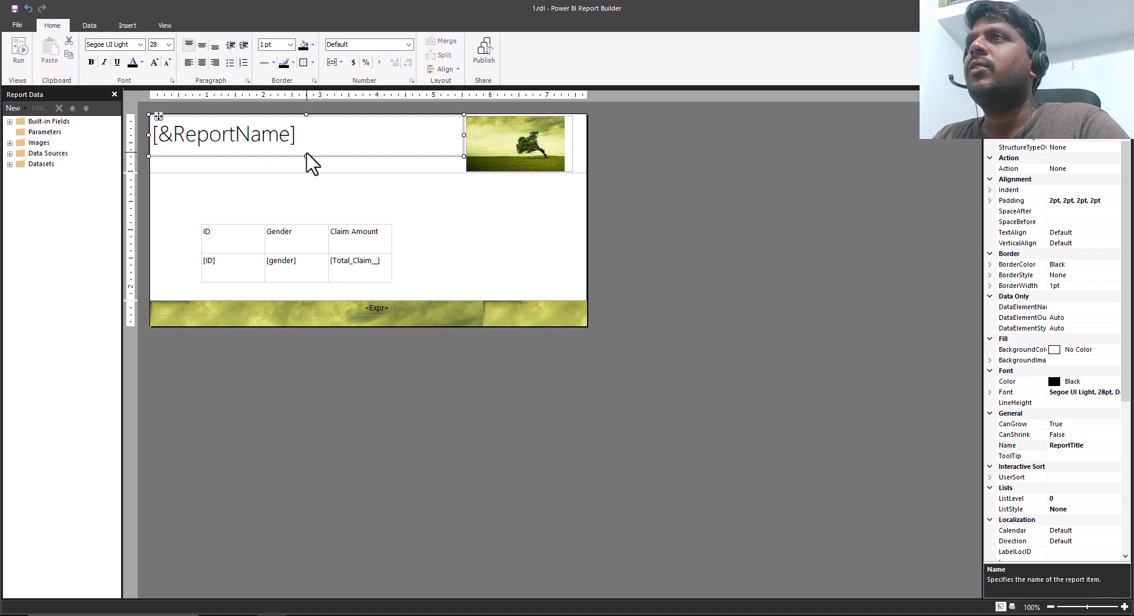
drag(306, 157, 306, 155)
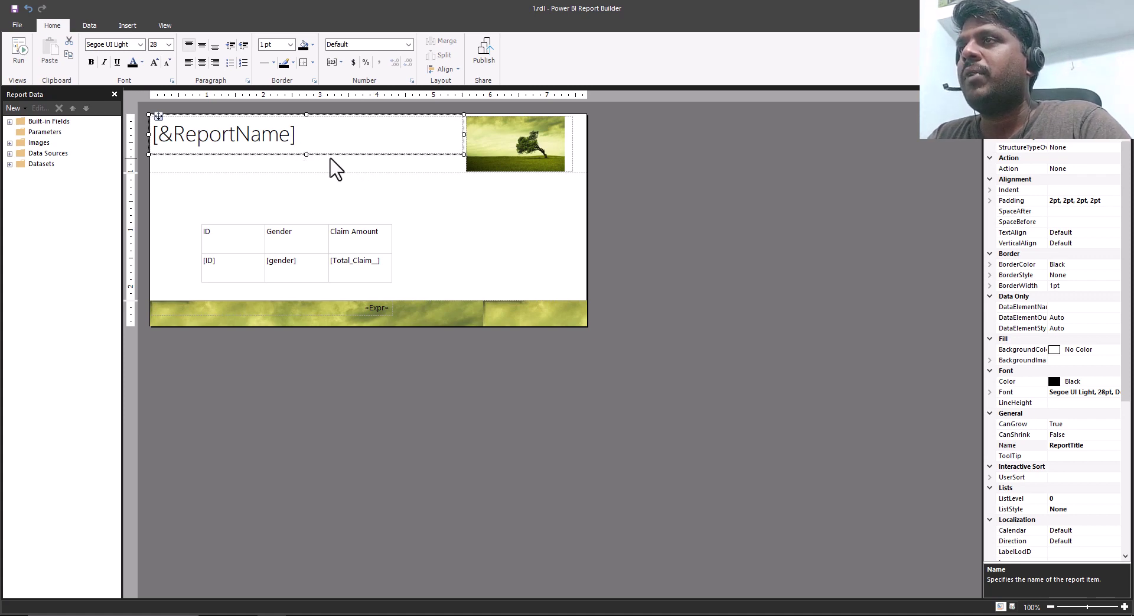
click(416, 214)
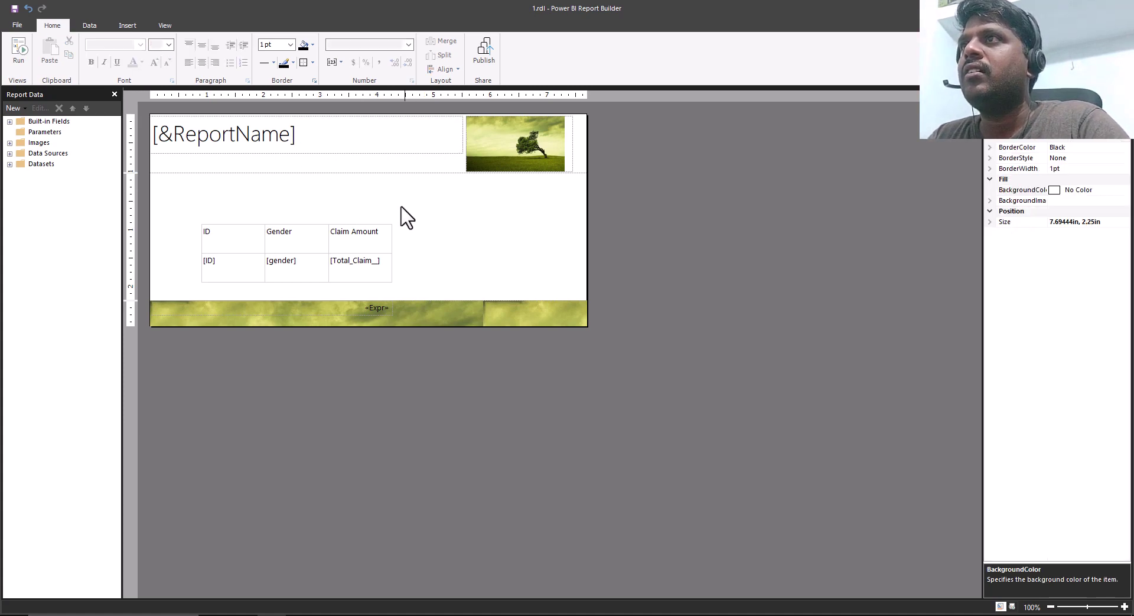
- Insert a new column to the right of the Claim Amount column in the claim table
click(302, 247)
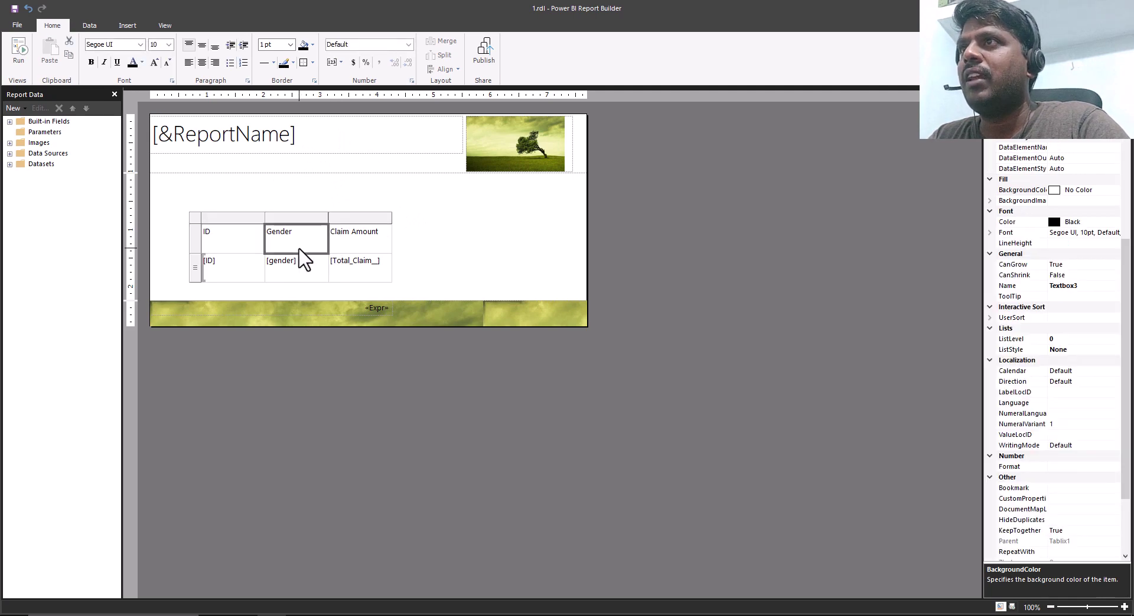
click(363, 218)
right_click(359, 220)
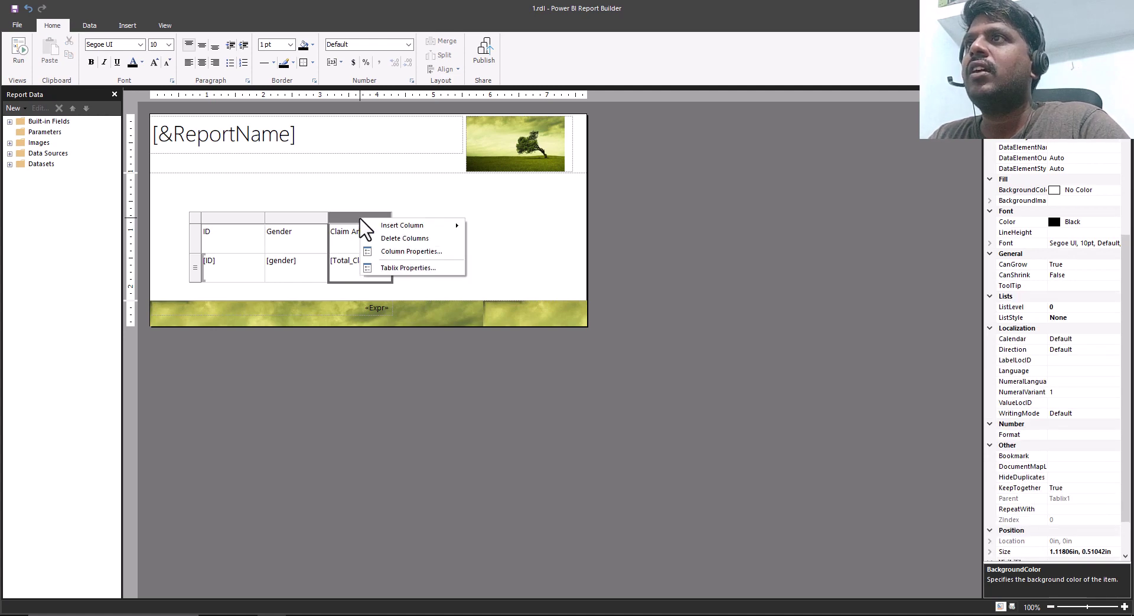
mouse_move(413, 228)
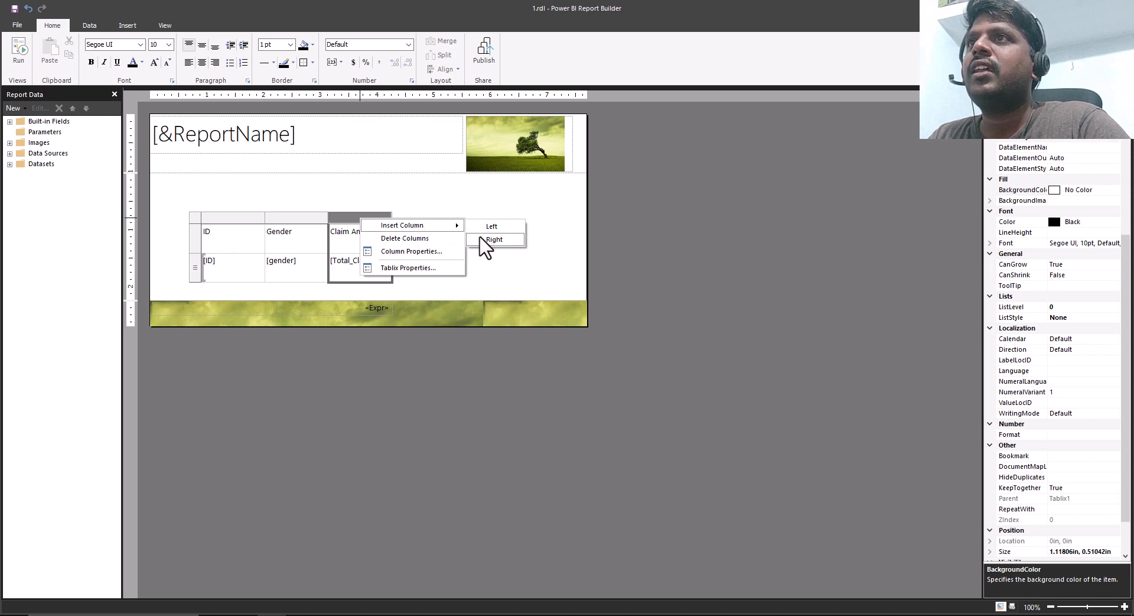
click(482, 237)
- Enter New Claim Amount as the header text of the empty fourth column
click(421, 244)
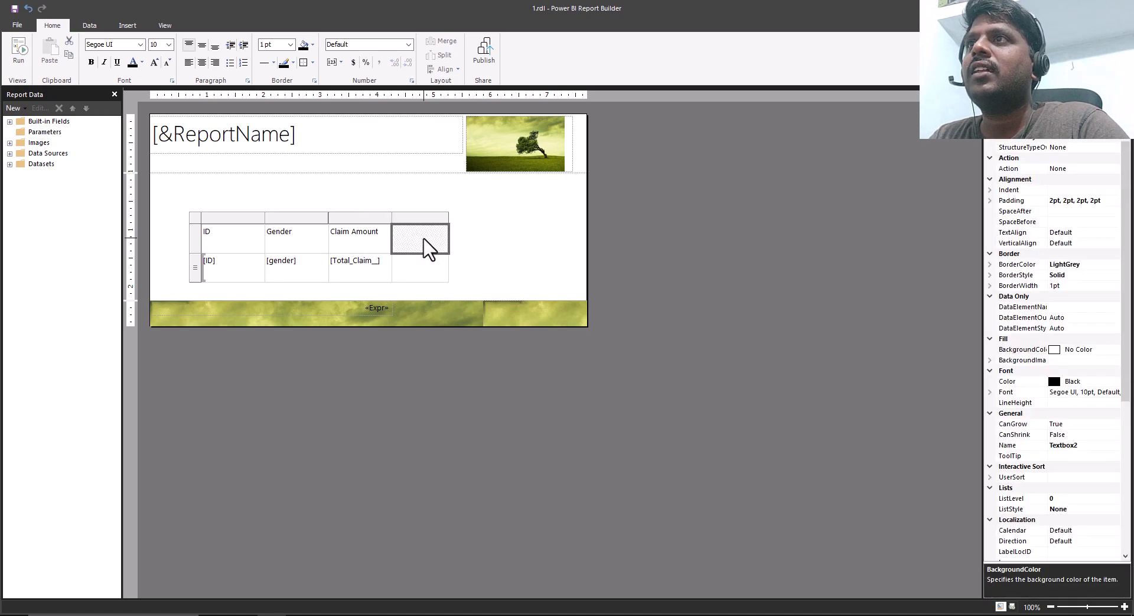
click(426, 247)
text(New)
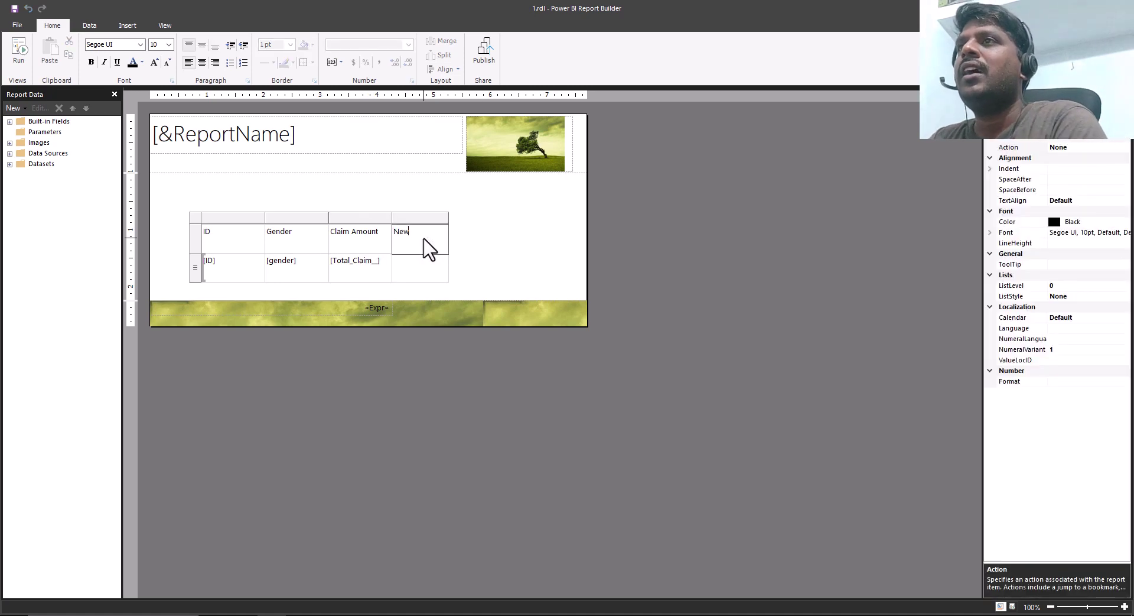
text( Clai)
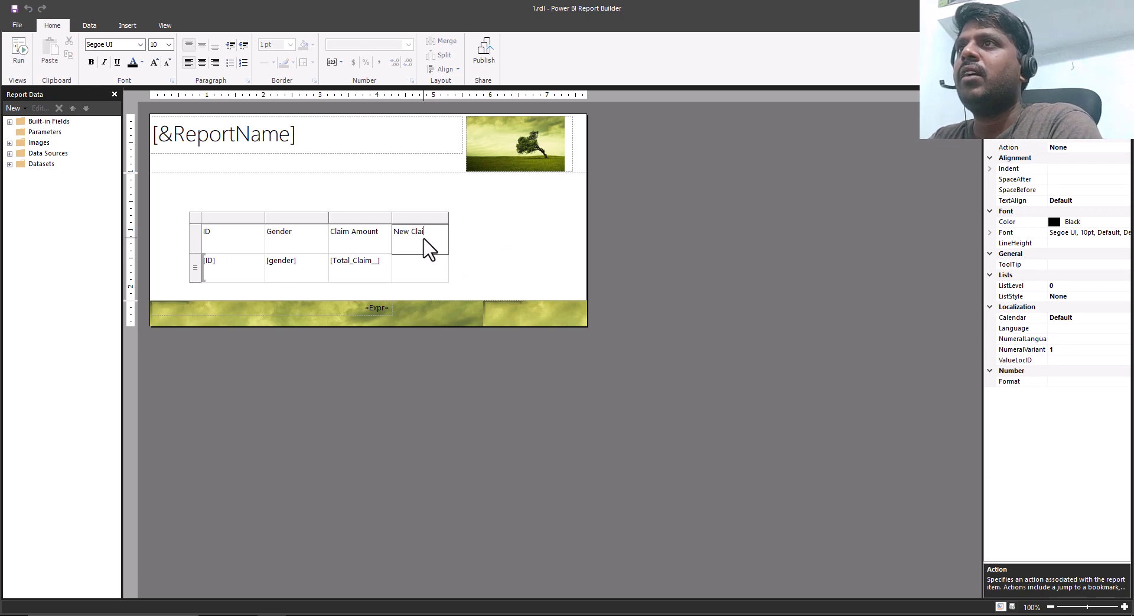
text(m Amo)
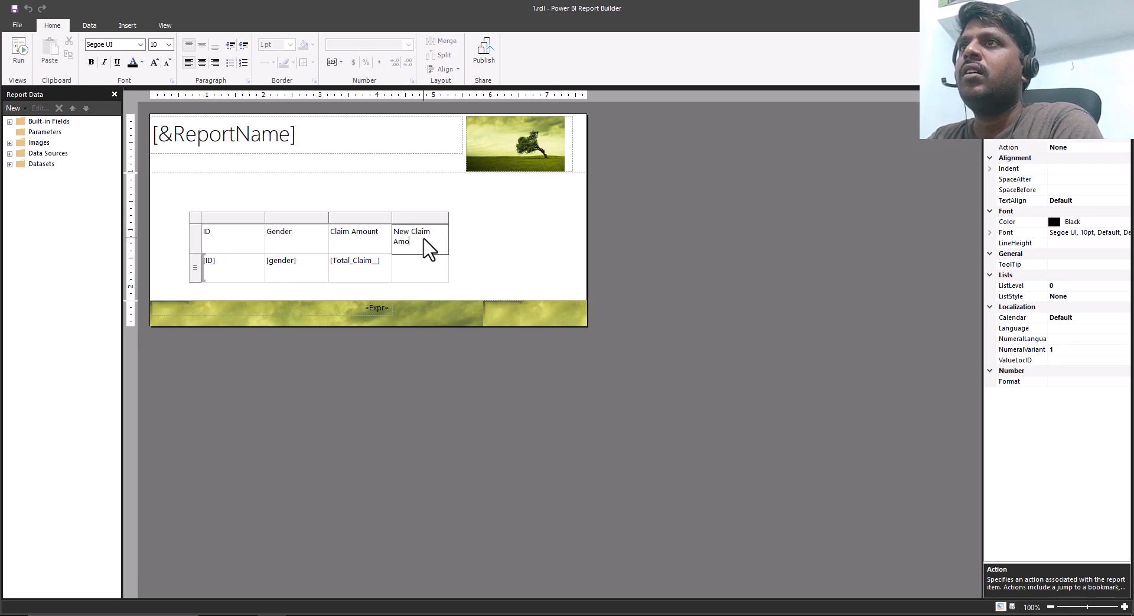
text(unt)
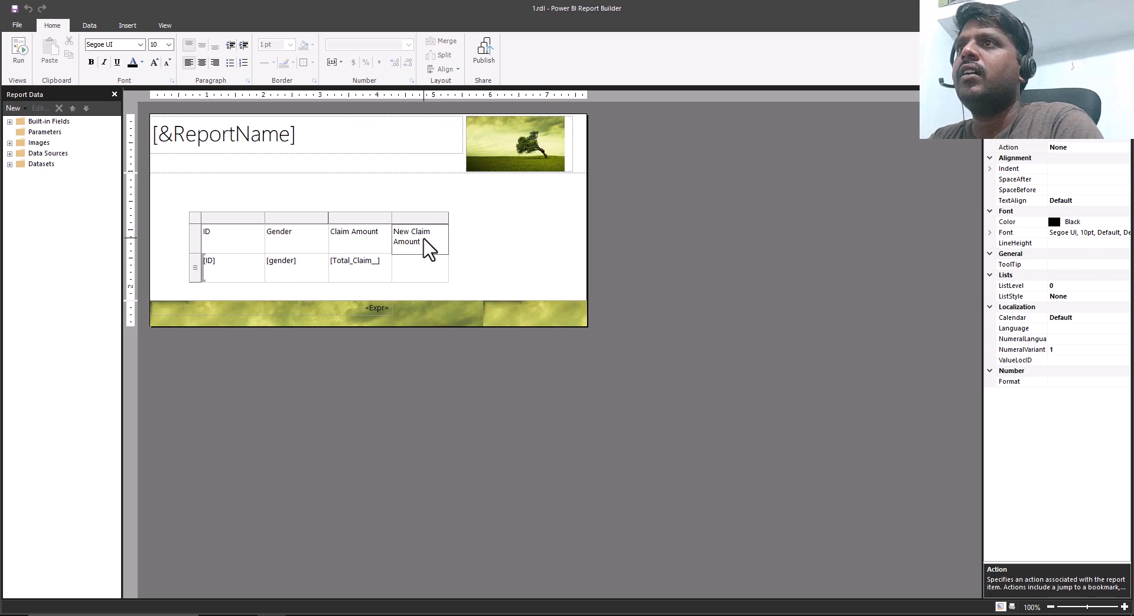
key(Escape)
- Open the expression for the detail cell under New Claim Amount and insert Sum(Total_Claim__) from the CustomerClaimAmount dataset
click(438, 270)
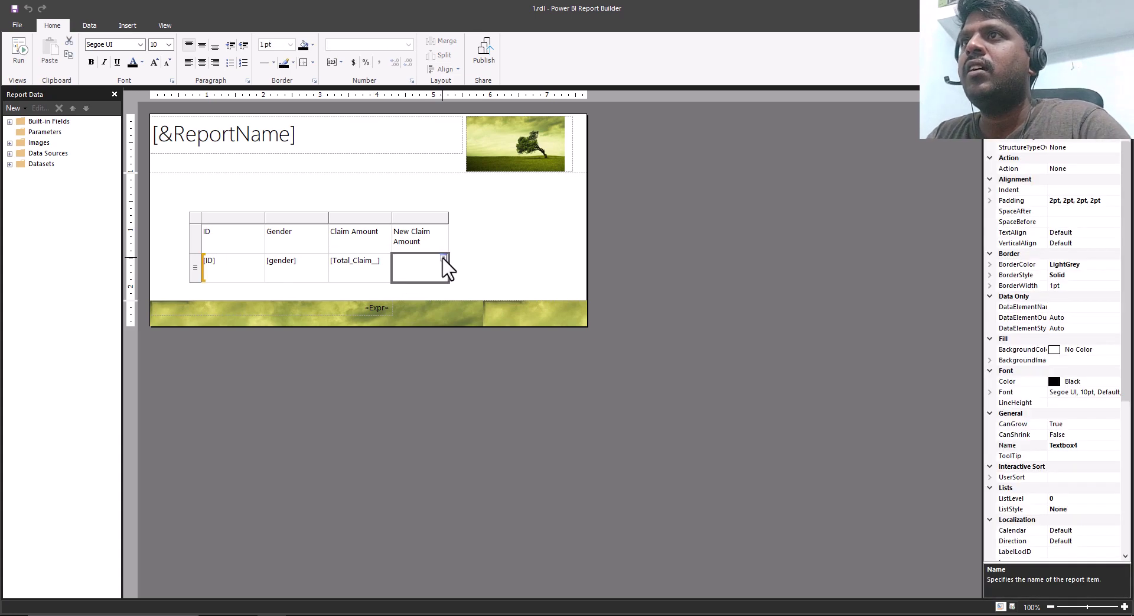
right_click(419, 264)
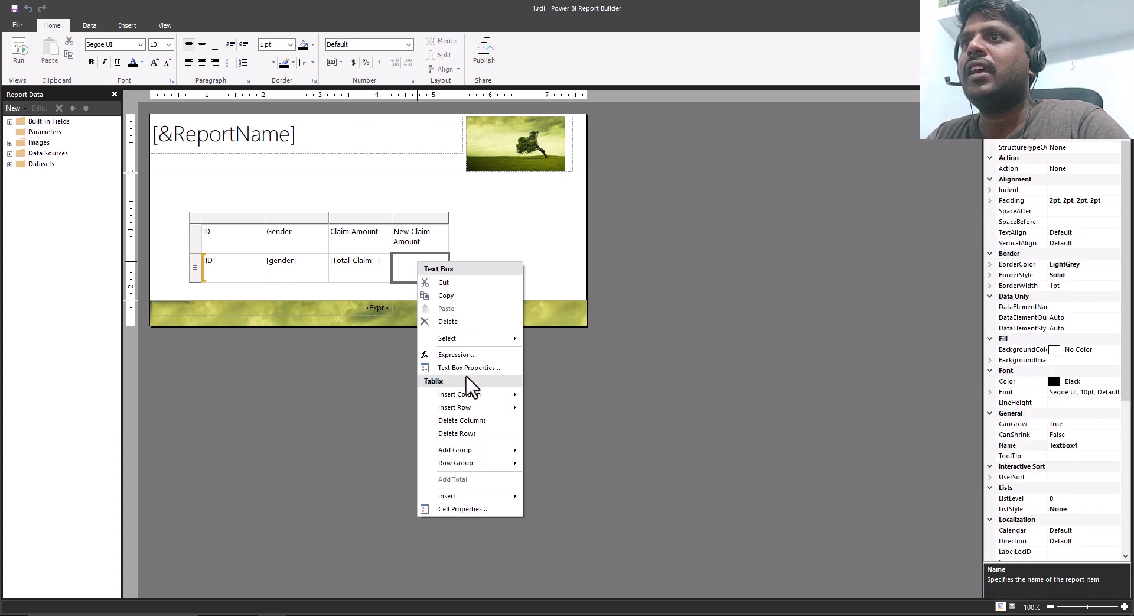
click(460, 355)
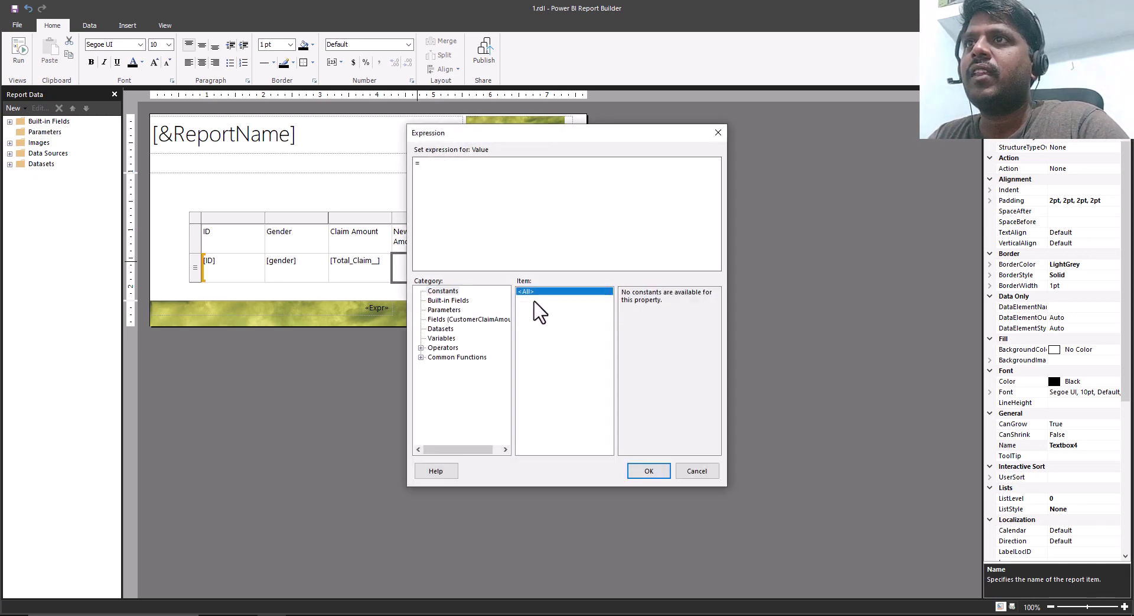
click(432, 329)
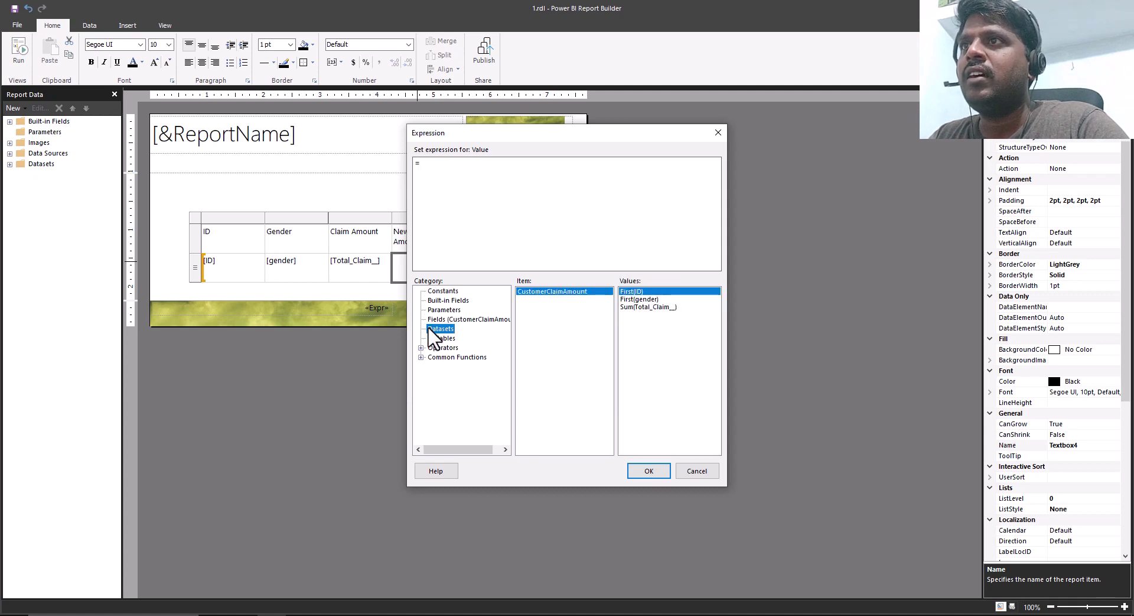
click(648, 306)
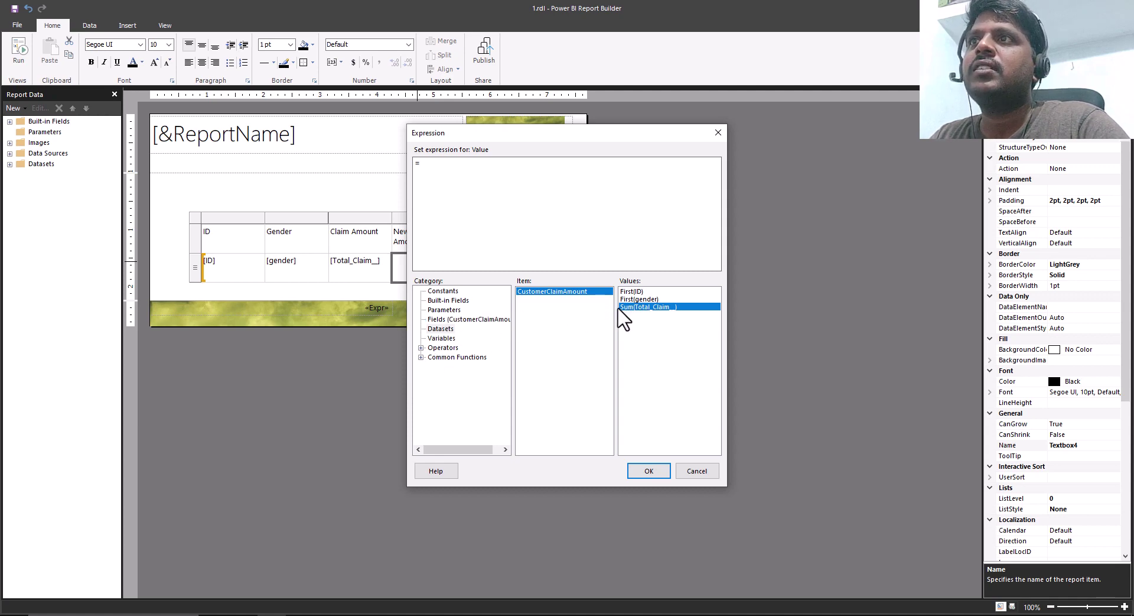
double_click(653, 308)
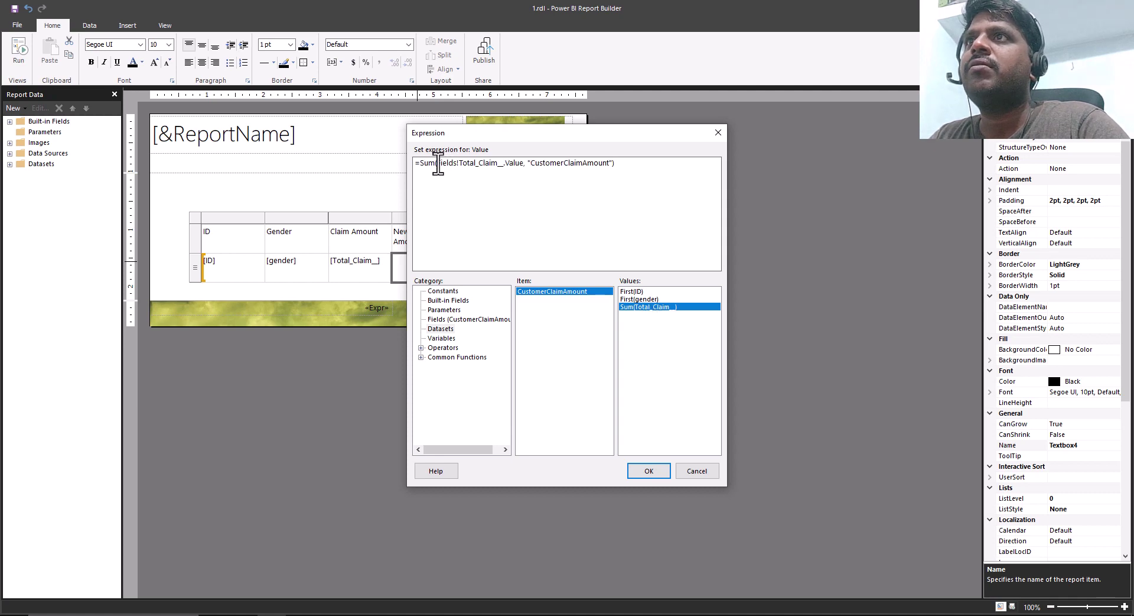
- Strip the Sum function and dataset scope, make the expression =Fields!Total_Claim__.Value * 1.1, and apply it
drag(528, 168, 626, 167)
key(BackSpace)
key(BackSpace)
key(BackSpace)
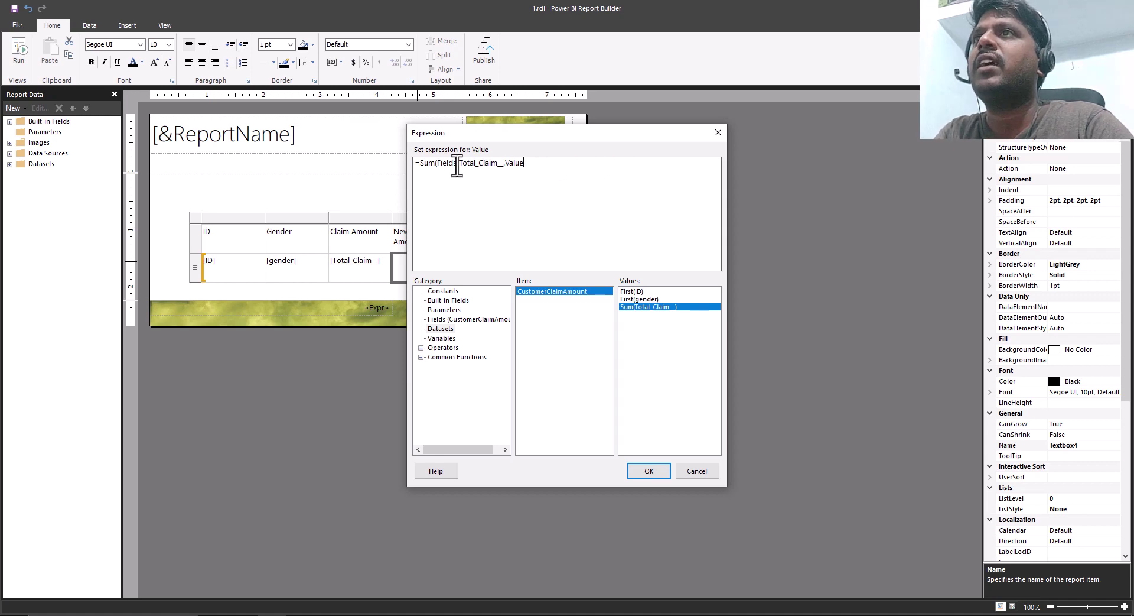
drag(437, 163, 418, 165)
key(BackSpace)
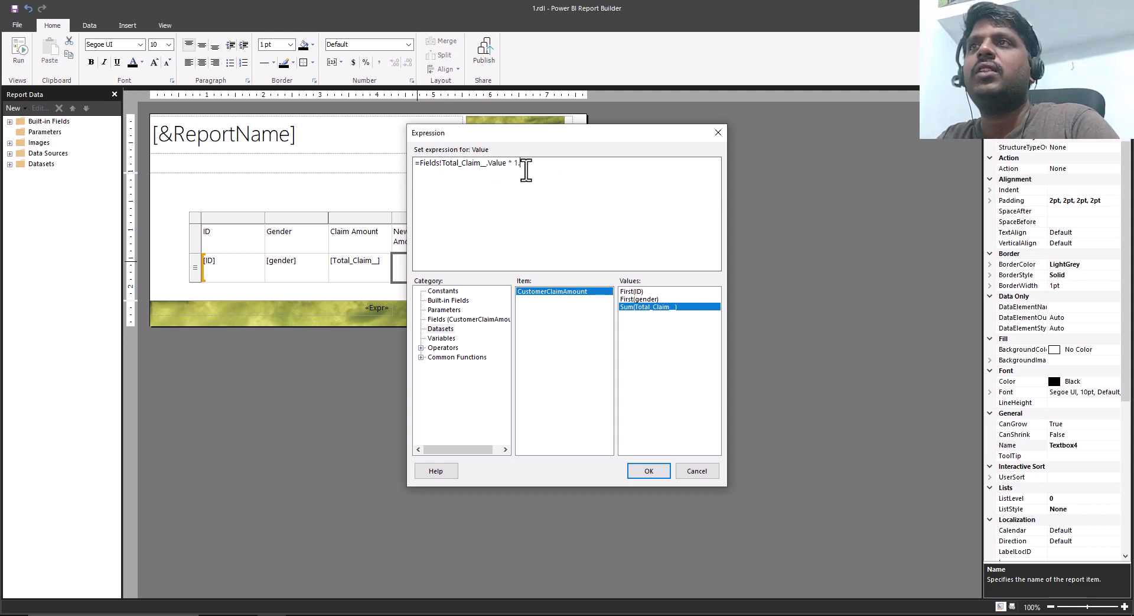
text(1)
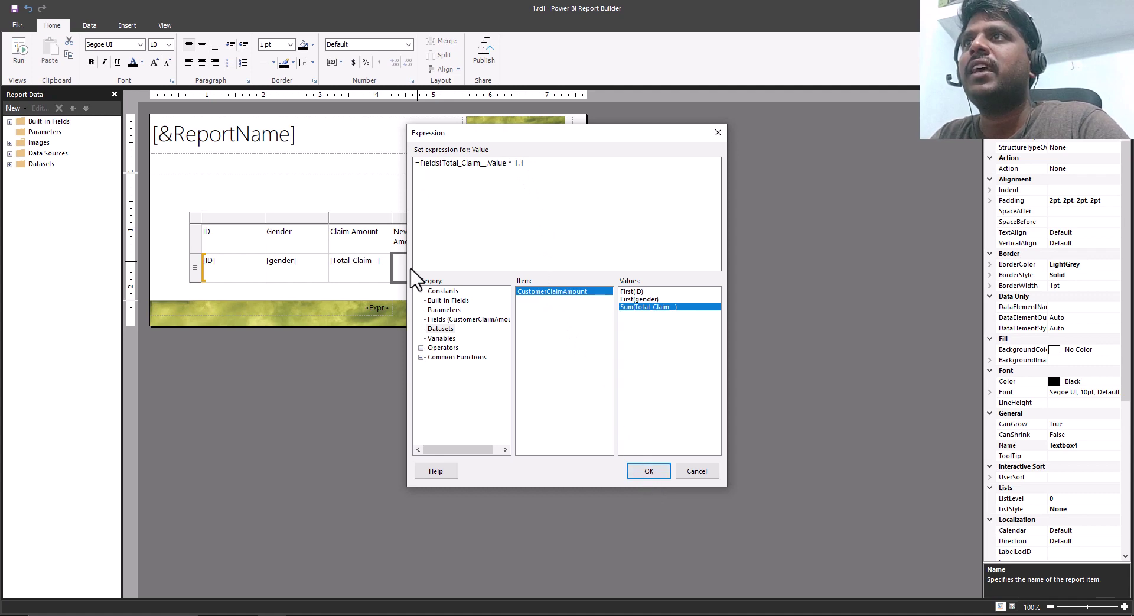
click(644, 471)
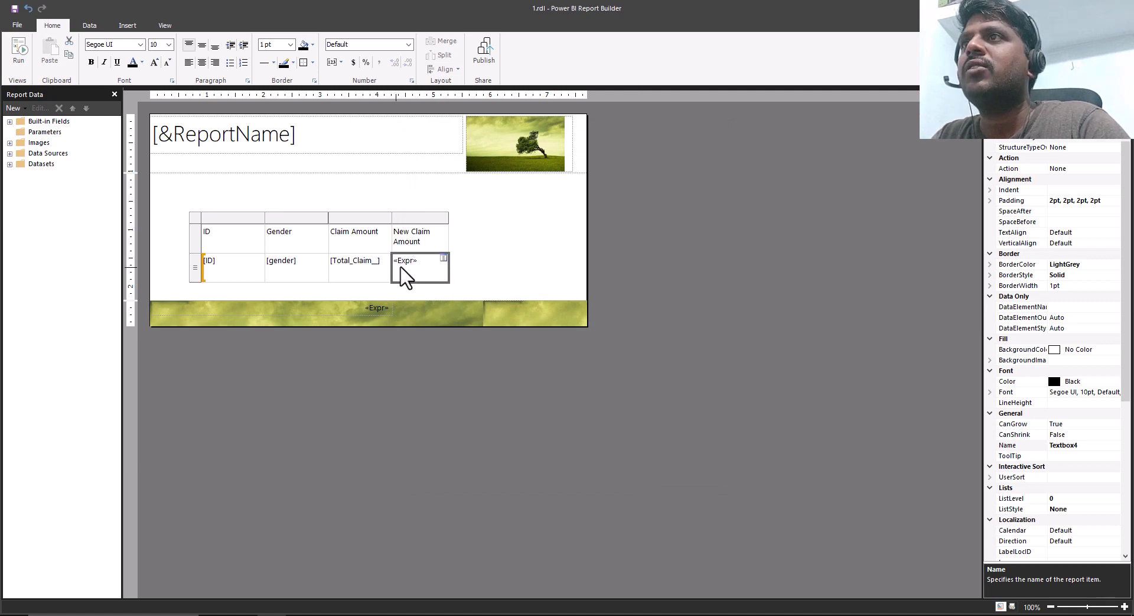
- Run the report, page through the output to examine the New Claim Amount values and footer, and return to the design view
click(25, 65)
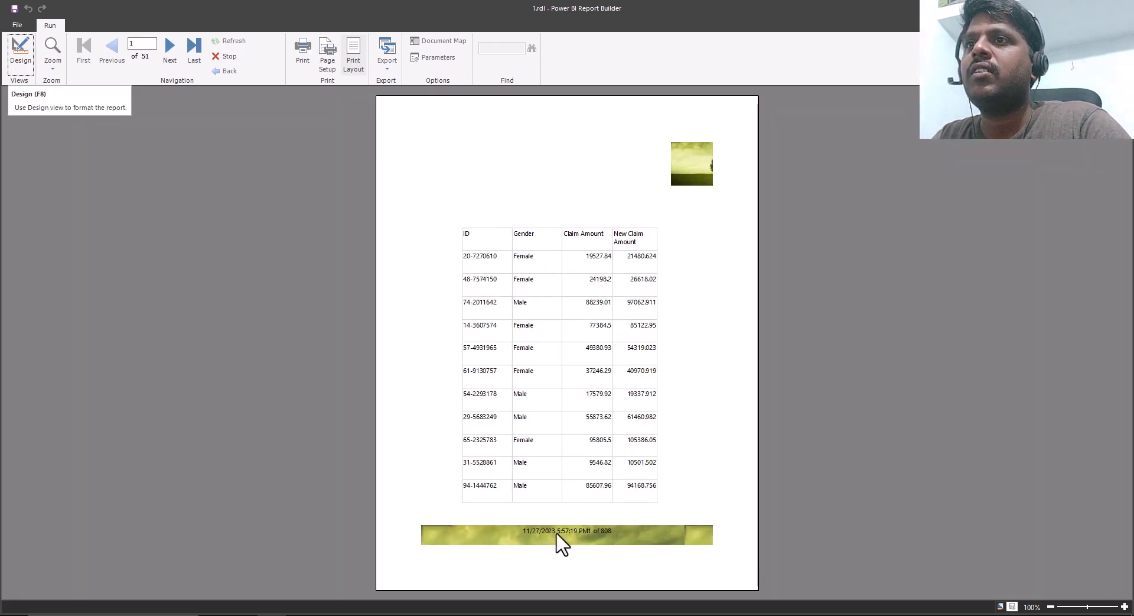
scroll(598, 526, down, 2)
scroll(609, 528, down, 8)
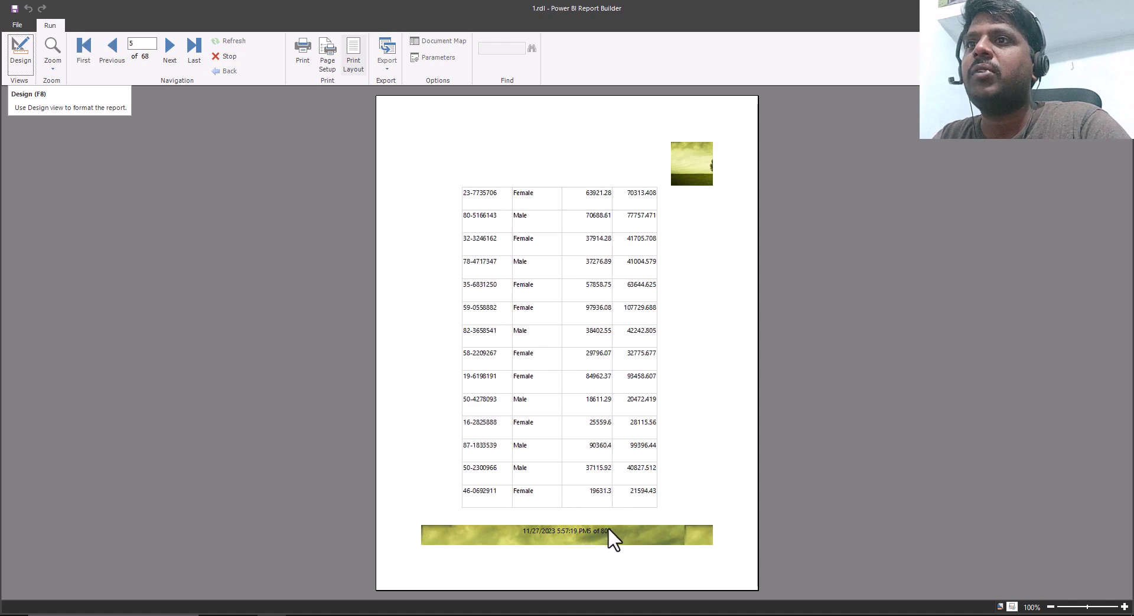
scroll(614, 525, down, 2)
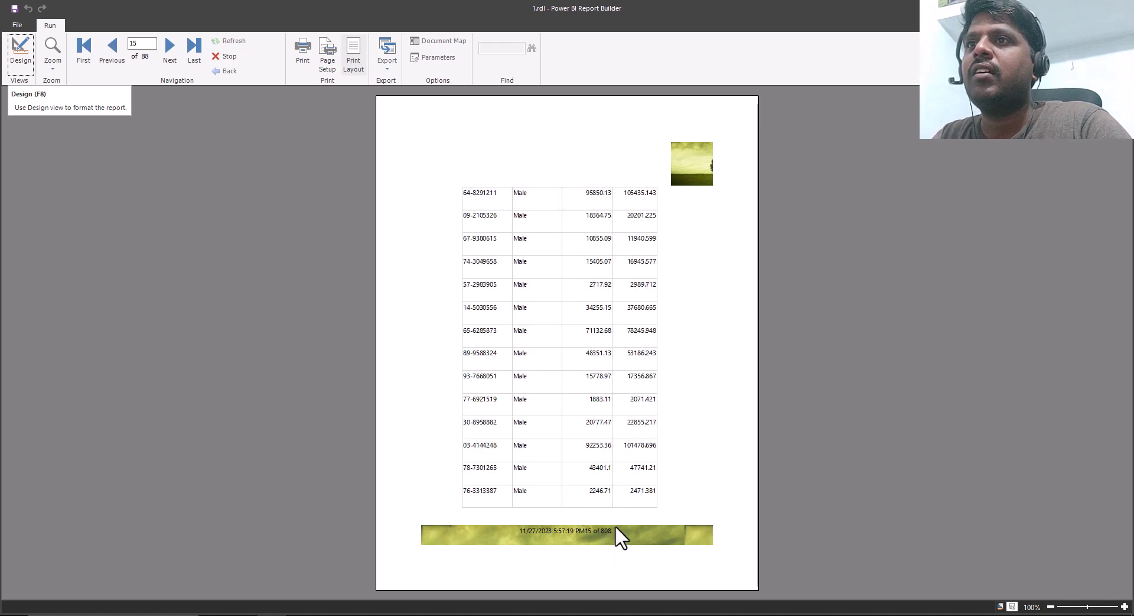
scroll(615, 529, up, 12)
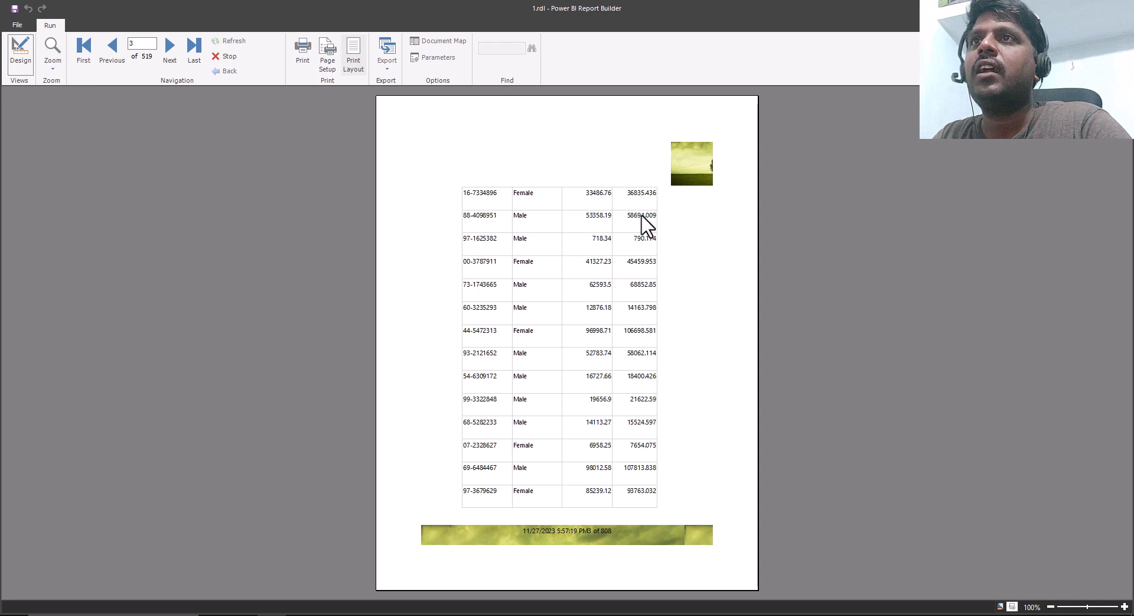
key(Home)
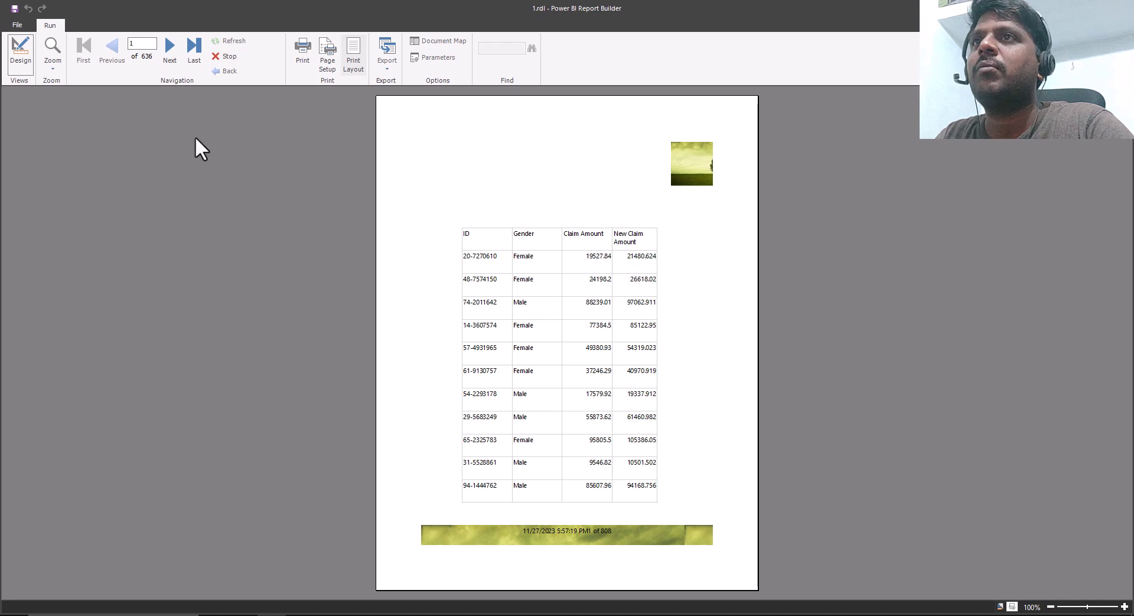
click(20, 52)
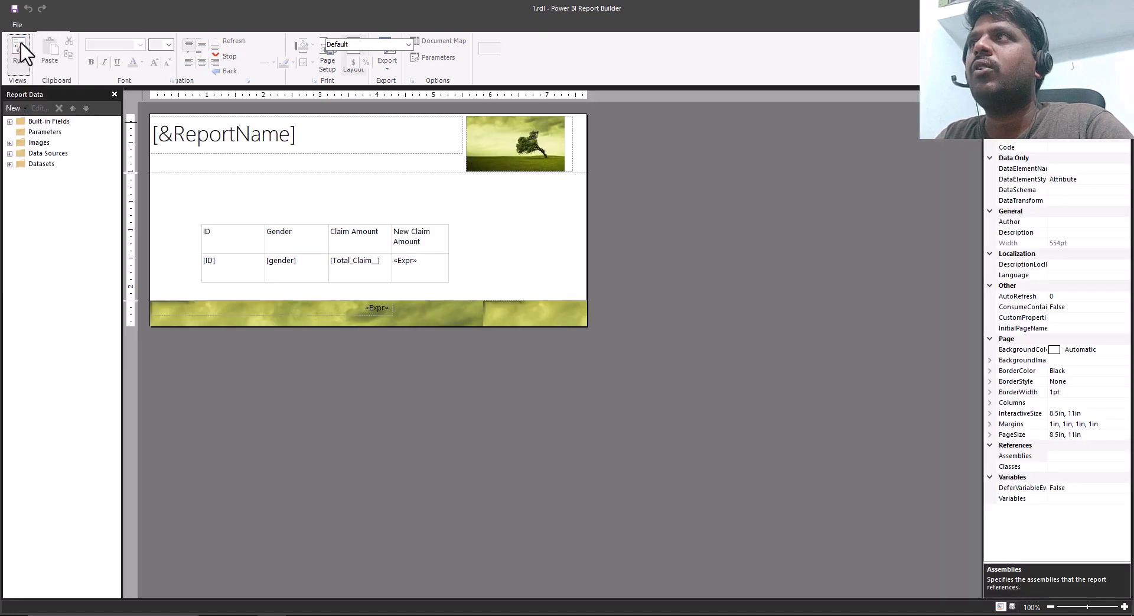